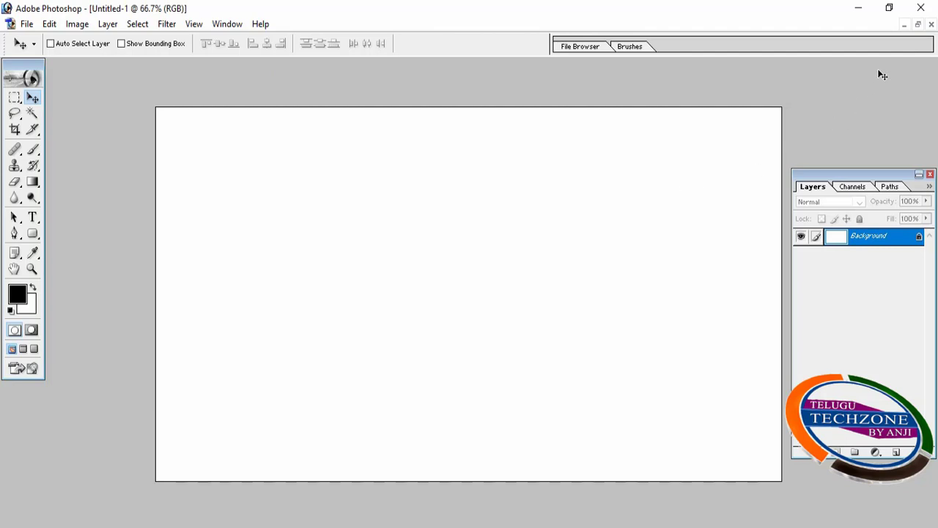
- Copy FB_IMG_1480703237749.jpg into the restored Untitled-1 document as a new layer and close the source image
{"action": "left_click", "coordinate": [918, 24]}
{"action": "left_click_drag", "start_coordinate": [486, 101], "coordinate": [637, 126]}
{"action": "left_click", "coordinate": [148, 229]}
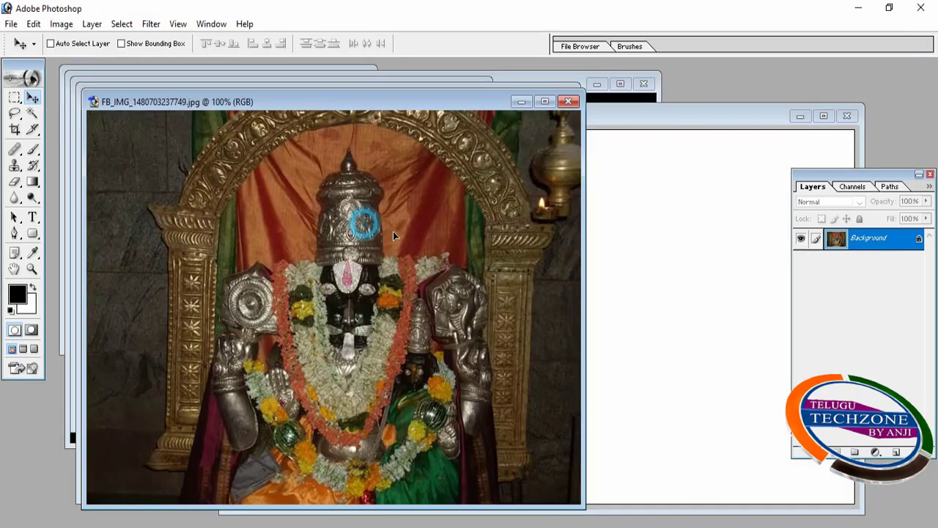
{"action": "left_click_drag", "start_coordinate": [393, 231], "coordinate": [594, 279]}
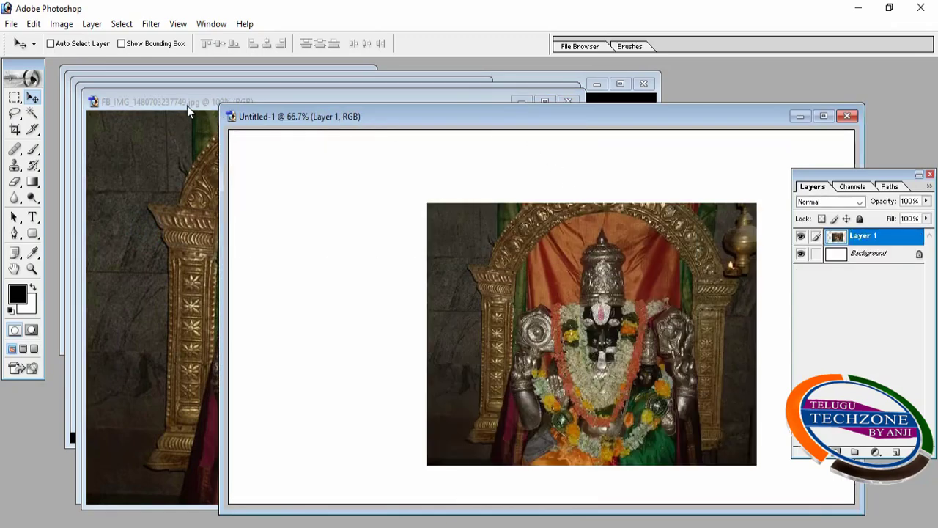
{"action": "left_click", "coordinate": [187, 105]}
{"action": "left_click", "coordinate": [568, 100]}
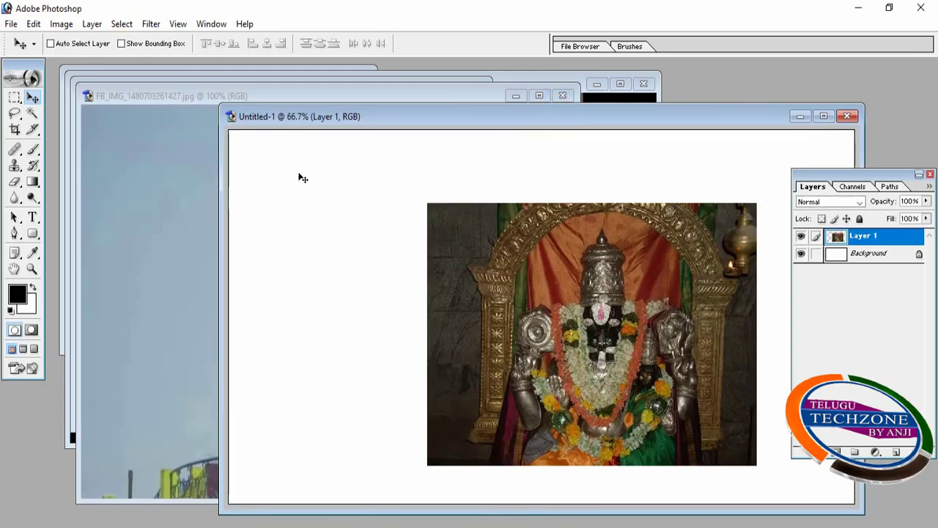
- Copy FB_IMG_1480703261427.jpg into Untitled-1 as a new layer and close the source image
{"action": "left_click", "coordinate": [181, 187]}
{"action": "left_click_drag", "start_coordinate": [323, 220], "coordinate": [501, 121]}
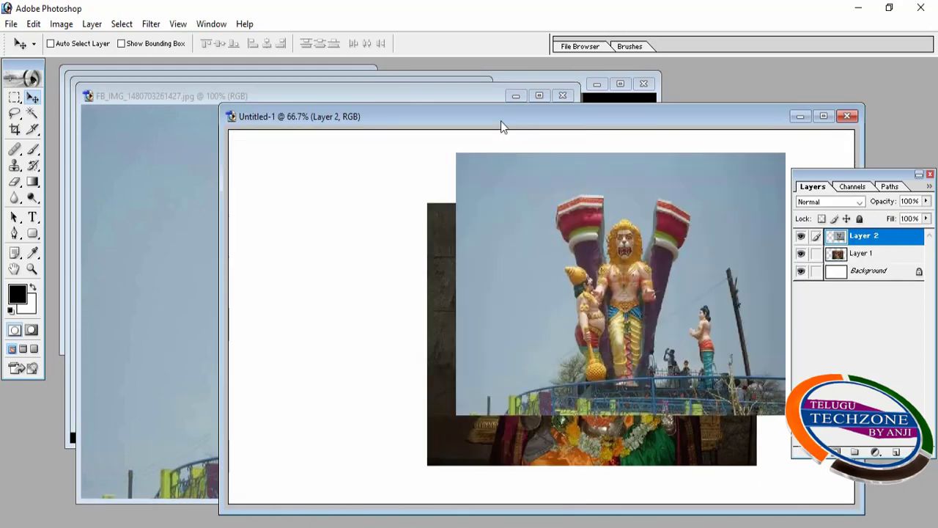
{"action": "left_click", "coordinate": [203, 103]}
{"action": "left_click", "coordinate": [562, 95]}
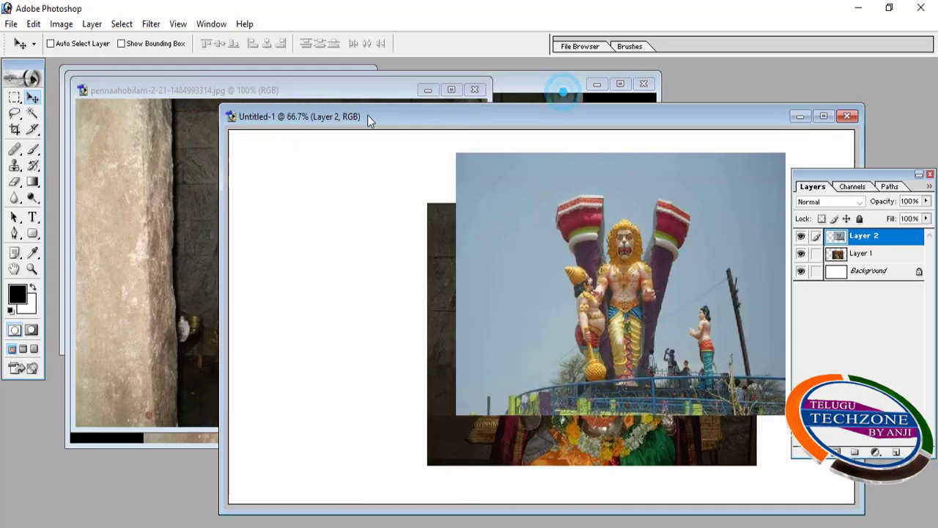
- Copy pennaahobilam-2-21-1484993314.jpg into Untitled-1 as a new layer and close the source image
{"action": "left_click", "coordinate": [145, 169]}
{"action": "left_click_drag", "start_coordinate": [367, 200], "coordinate": [473, 121]}
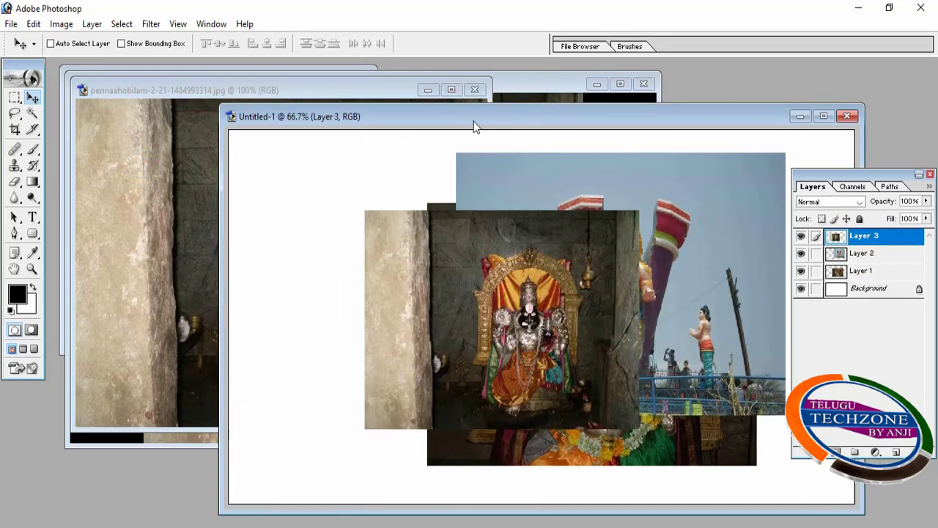
{"action": "left_click", "coordinate": [483, 93]}
- Copy maxresdefault (8).jpg into Untitled-1 as a new layer and close the source image
{"action": "left_click", "coordinate": [155, 157]}
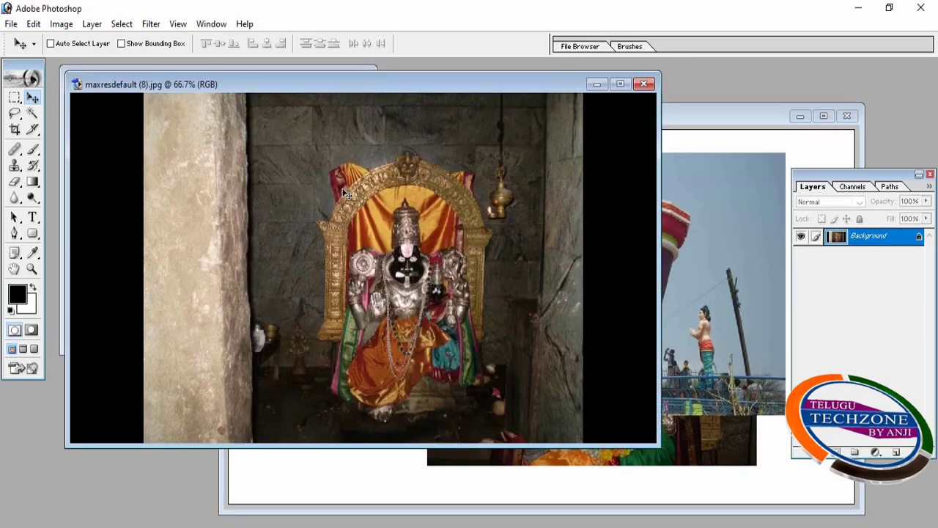
{"action": "left_click_drag", "start_coordinate": [347, 194], "coordinate": [706, 246]}
{"action": "left_click", "coordinate": [643, 83]}
{"action": "left_click", "coordinate": [644, 84]}
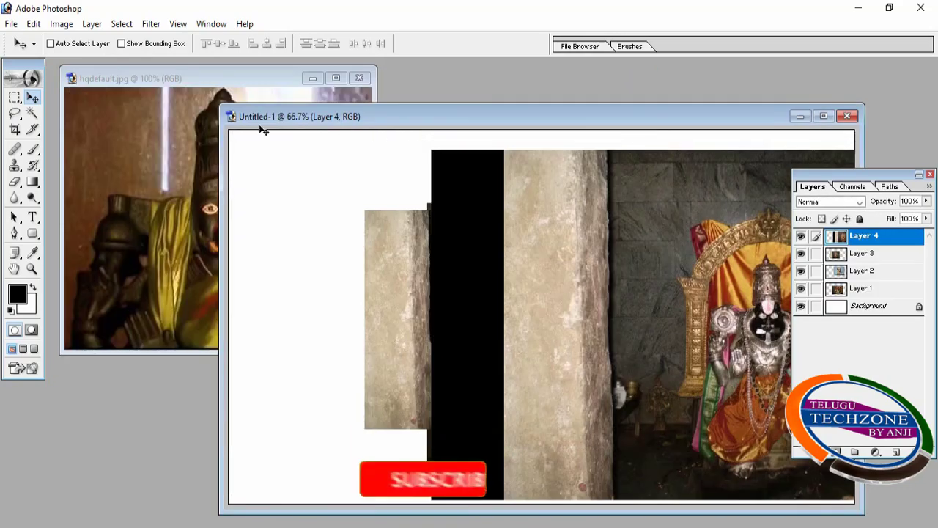
- Copy hqdefault.jpg into Untitled-1, close the source, maximize the document and place the photo near the canvas's upper-left corner
{"action": "left_click", "coordinate": [208, 152]}
{"action": "left_click_drag", "start_coordinate": [194, 169], "coordinate": [407, 320]}
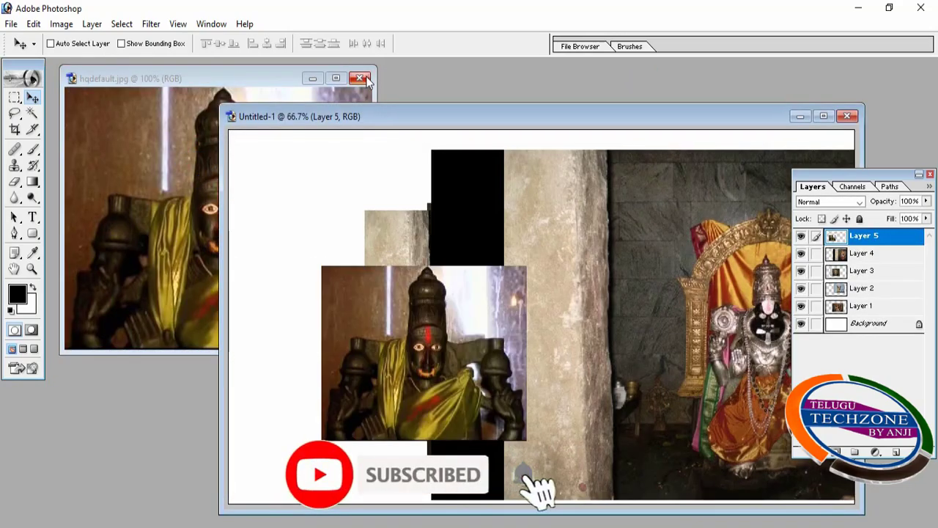
{"action": "left_click", "coordinate": [361, 78]}
{"action": "left_click", "coordinate": [823, 116]}
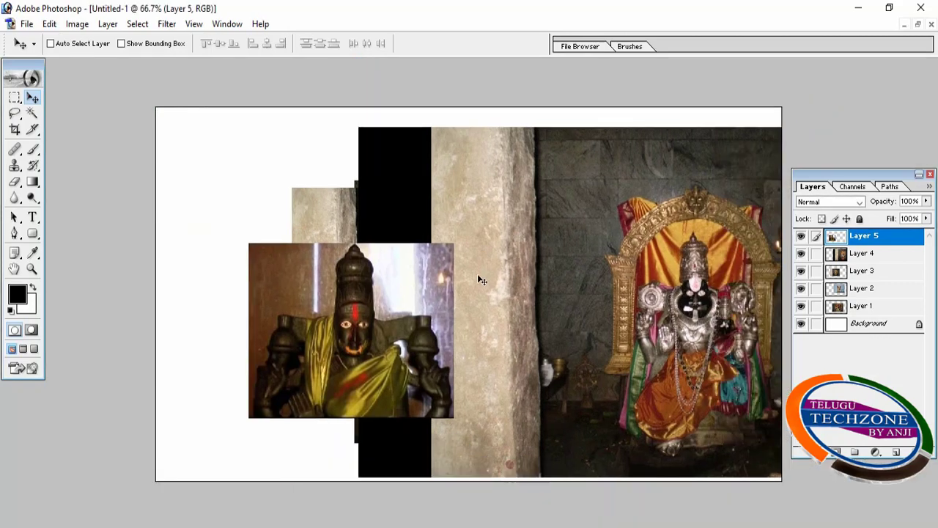
{"action": "left_click_drag", "start_coordinate": [362, 295], "coordinate": [284, 180]}
- Scale the Layer 4 photo to about 62% width and 45% height and move it to the canvas's right edge
{"action": "right_click", "coordinate": [503, 229]}
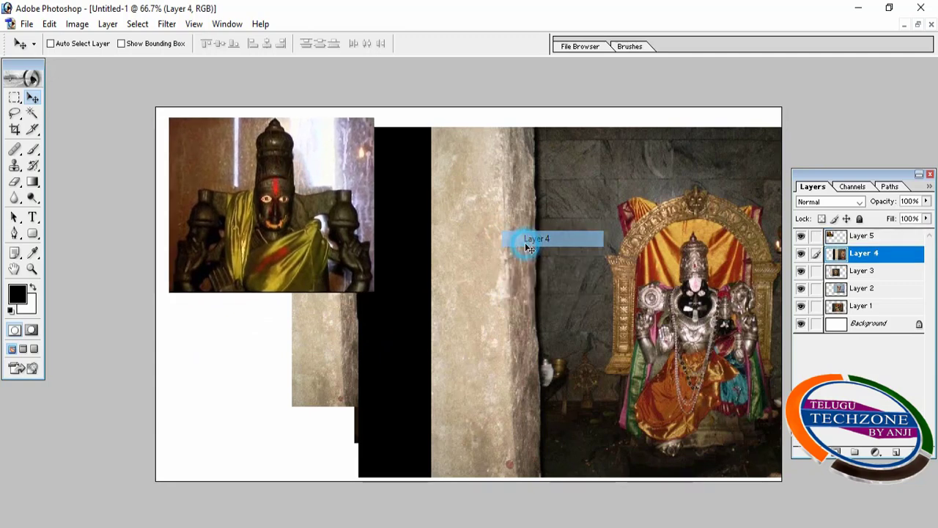
{"action": "left_click", "coordinate": [522, 240]}
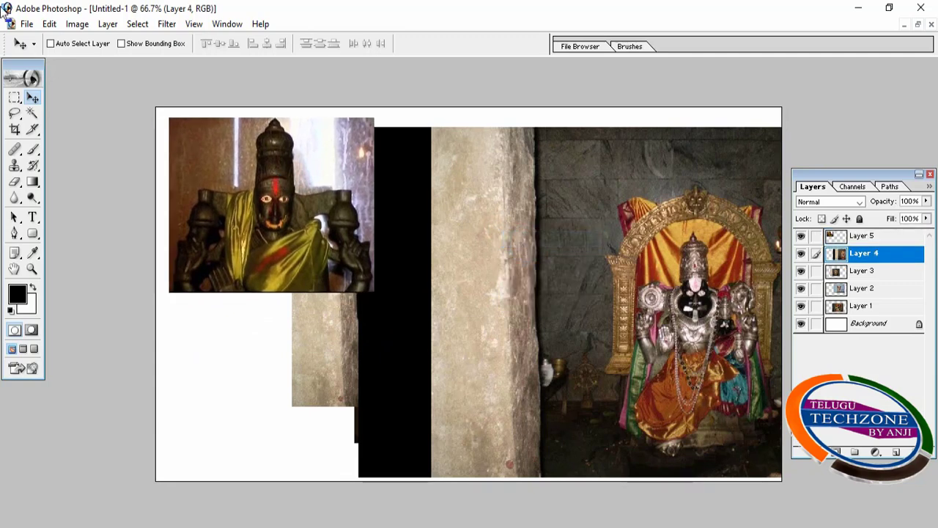
{"action": "left_click", "coordinate": [49, 23]}
{"action": "left_click", "coordinate": [164, 287]}
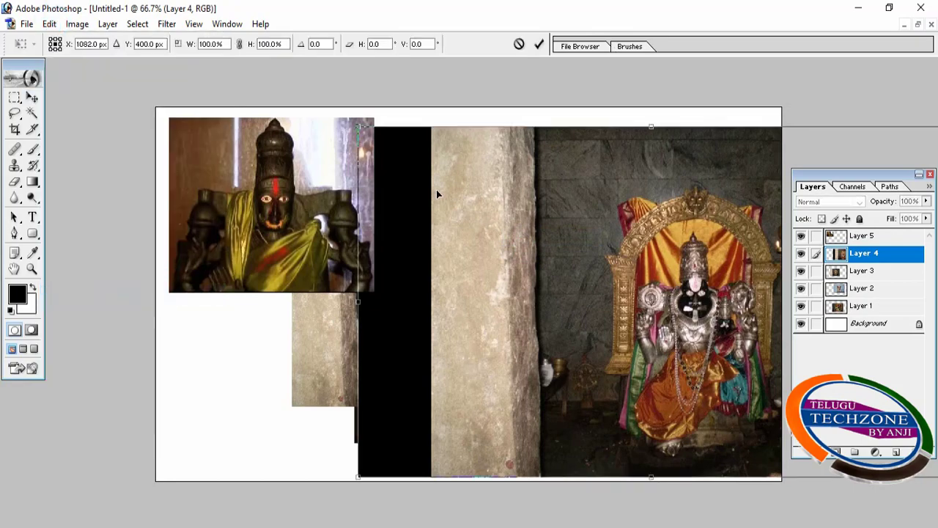
{"action": "left_click_drag", "start_coordinate": [358, 125], "coordinate": [580, 318]}
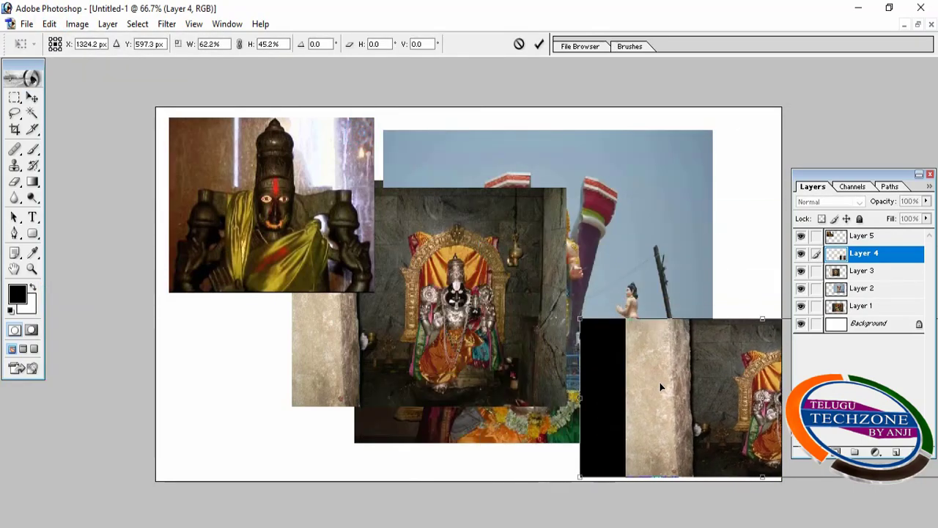
{"action": "left_click_drag", "start_coordinate": [660, 384], "coordinate": [537, 334]}
{"action": "key", "text": "Return"}
- Move the Layer 3 photo down toward the canvas's bottom and scale it to about 65% width and 71% height
{"action": "right_click", "coordinate": [483, 297]}
{"action": "left_click", "coordinate": [514, 321]}
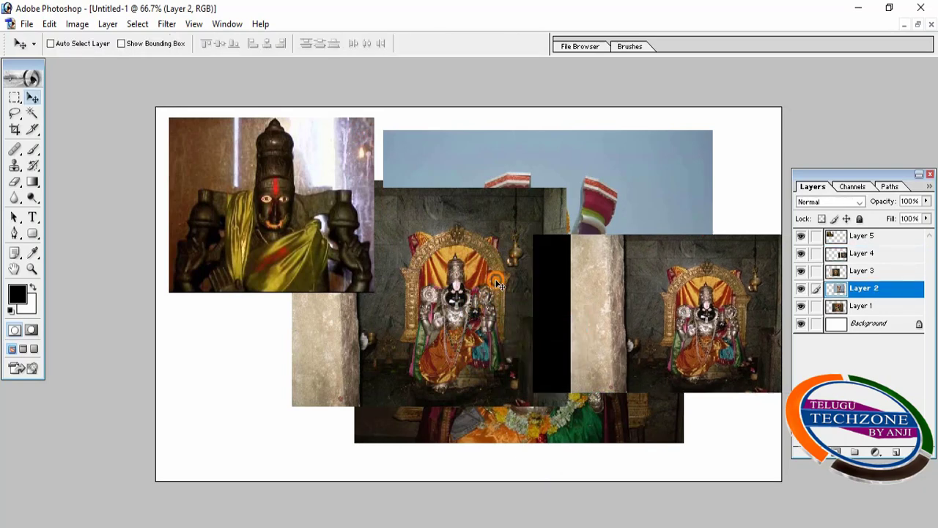
{"action": "right_click", "coordinate": [494, 281]}
{"action": "left_click", "coordinate": [508, 289]}
{"action": "left_click_drag", "start_coordinate": [494, 274], "coordinate": [490, 346]}
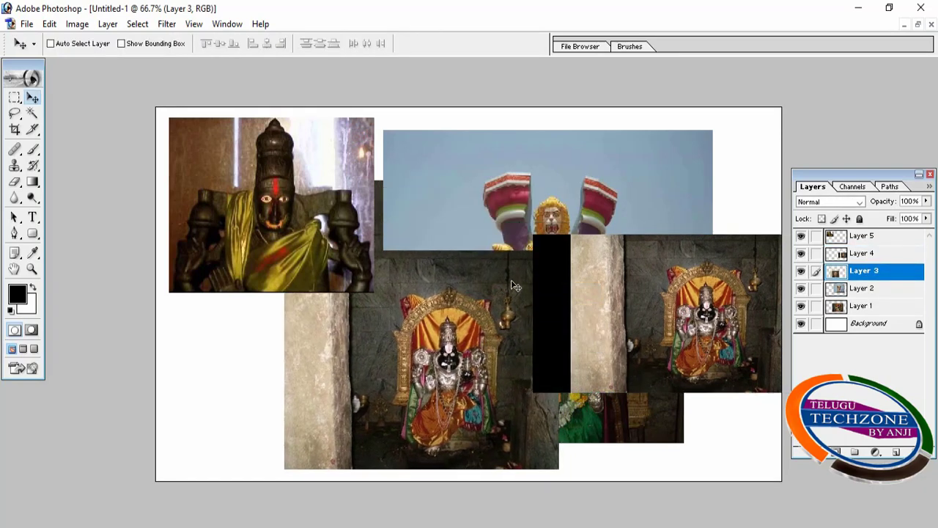
{"action": "key", "text": "ctrl+t"}
{"action": "left_click_drag", "start_coordinate": [557, 253], "coordinate": [462, 317]}
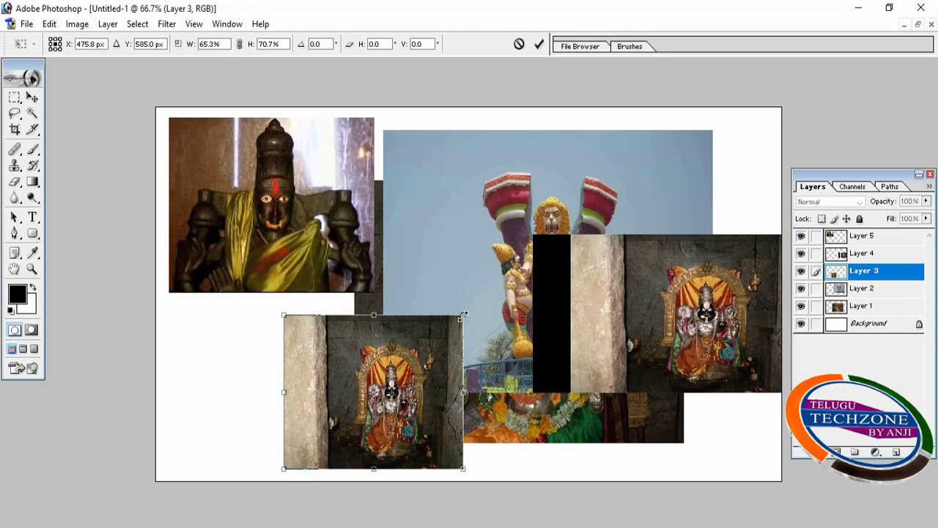
{"action": "key", "text": "Return"}
- Scale the Layer 2 statue photo to about 83% width and 80% height and shift it to the canvas's right edge
{"action": "right_click", "coordinate": [497, 214]}
{"action": "left_click", "coordinate": [541, 225]}
{"action": "key", "text": "ctrl+t"}
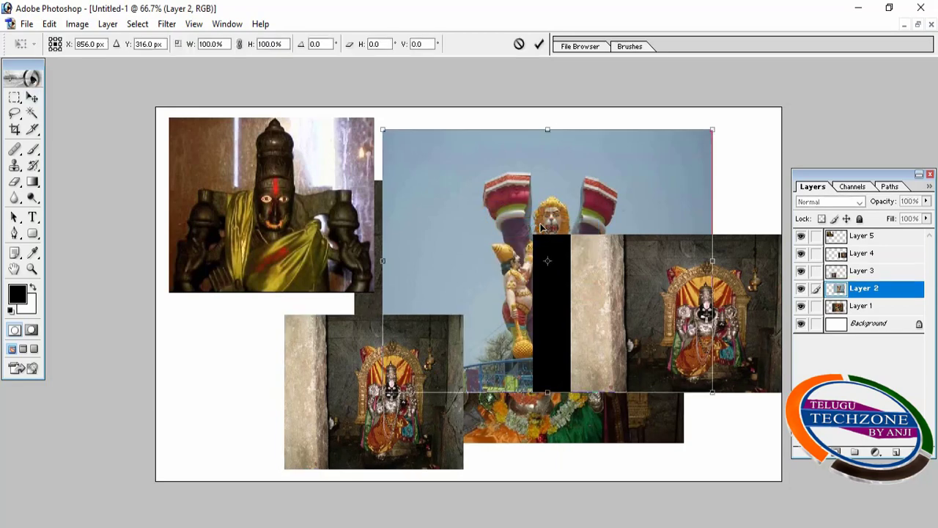
{"action": "left_click_drag", "start_coordinate": [381, 130], "coordinate": [440, 183]}
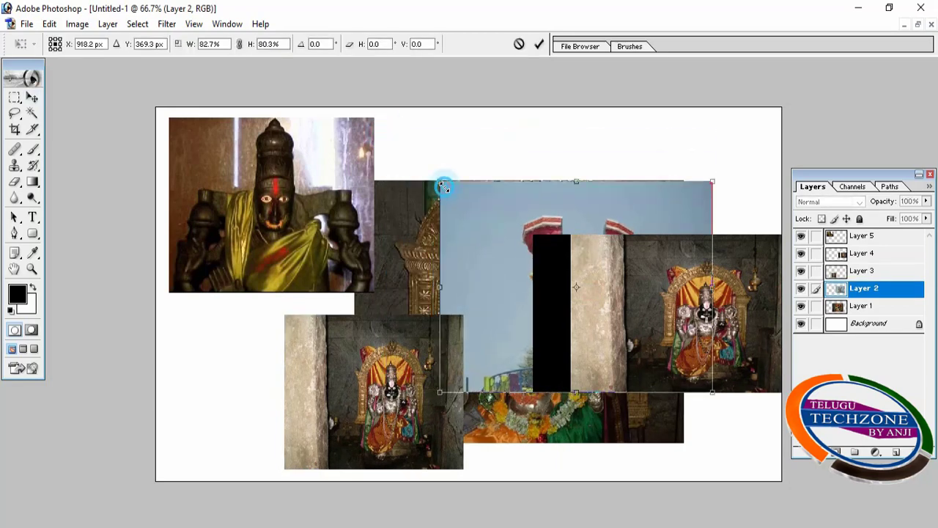
{"action": "key", "text": "Return"}
{"action": "left_click_drag", "start_coordinate": [522, 210], "coordinate": [604, 203]}
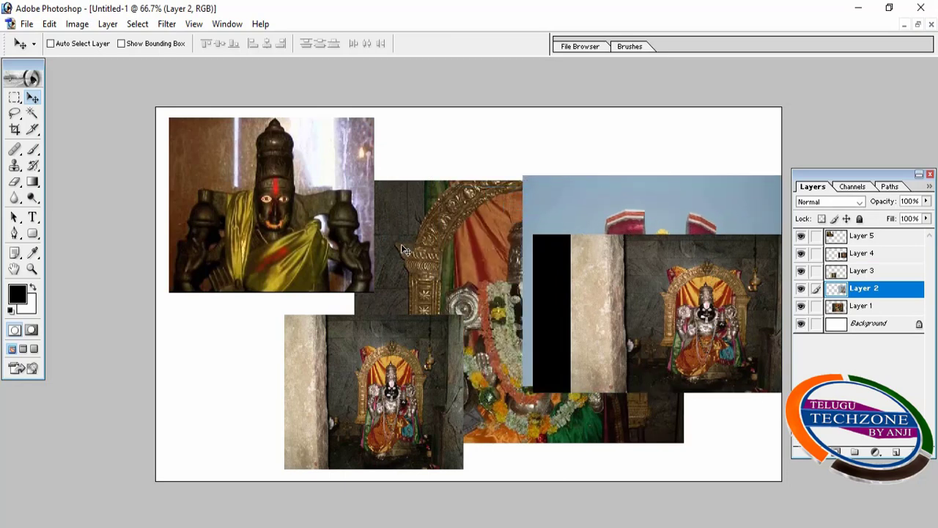
- Shrink the Layer 1 garlanded idol photo and place it at the canvas's upper middle
{"action": "right_click", "coordinate": [448, 249]}
{"action": "left_click", "coordinate": [465, 258]}
{"action": "key", "text": "ctrl+t"}
{"action": "left_click_drag", "start_coordinate": [355, 180], "coordinate": [419, 132]}
{"action": "key", "text": "Return"}
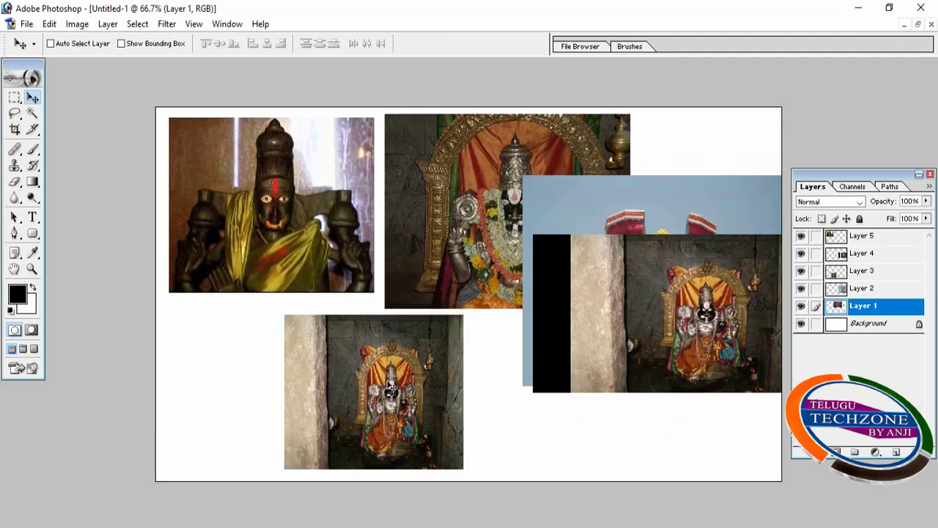
- Move the Layer 3 photo to the canvas's left edge, below the Layer 5 photo
{"action": "left_click_drag", "start_coordinate": [391, 387], "coordinate": [245, 365]}
{"action": "right_click", "coordinate": [359, 362]}
{"action": "left_click", "coordinate": [375, 366]}
- Move the Layer 4 photo with the black border to the canvas's lower-right corner
{"action": "right_click", "coordinate": [626, 305]}
{"action": "left_click", "coordinate": [645, 327]}
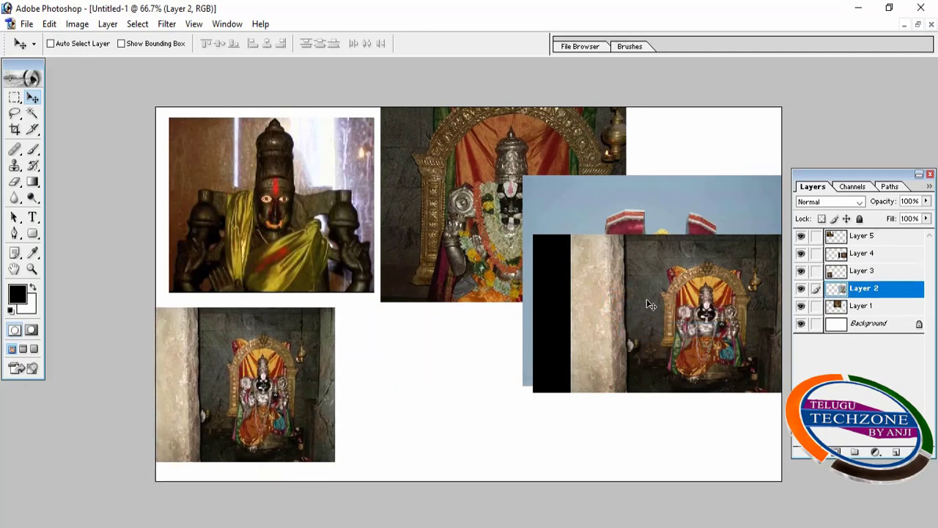
{"action": "right_click", "coordinate": [656, 308]}
{"action": "left_click", "coordinate": [658, 311]}
{"action": "left_click_drag", "start_coordinate": [659, 310], "coordinate": [636, 390]}
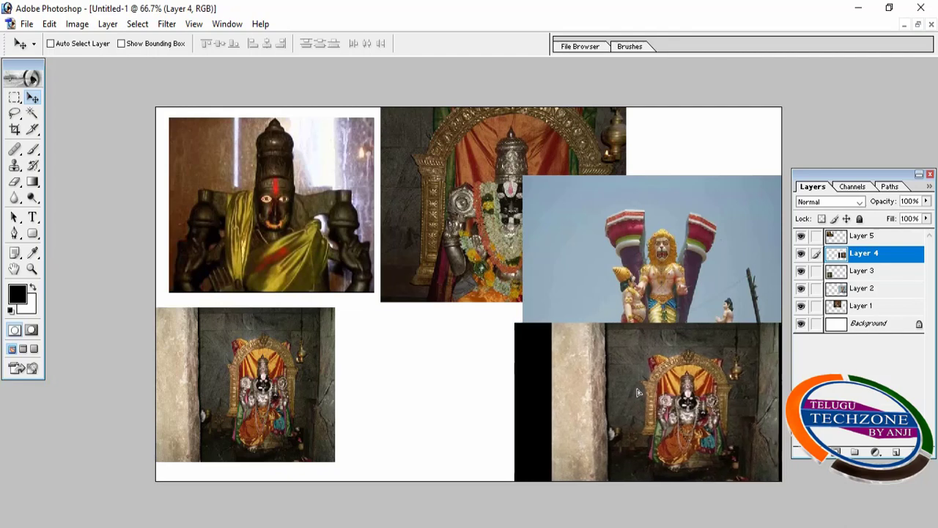
- Move the Layer 2 statue photo to the bottom middle of the canvas
{"action": "right_click", "coordinate": [650, 257]}
{"action": "left_click", "coordinate": [664, 265]}
{"action": "left_click_drag", "start_coordinate": [662, 267], "coordinate": [478, 346]}
- Move the Layer 1 garlanded idol photo to the canvas's upper-right corner
{"action": "right_click", "coordinate": [550, 193]}
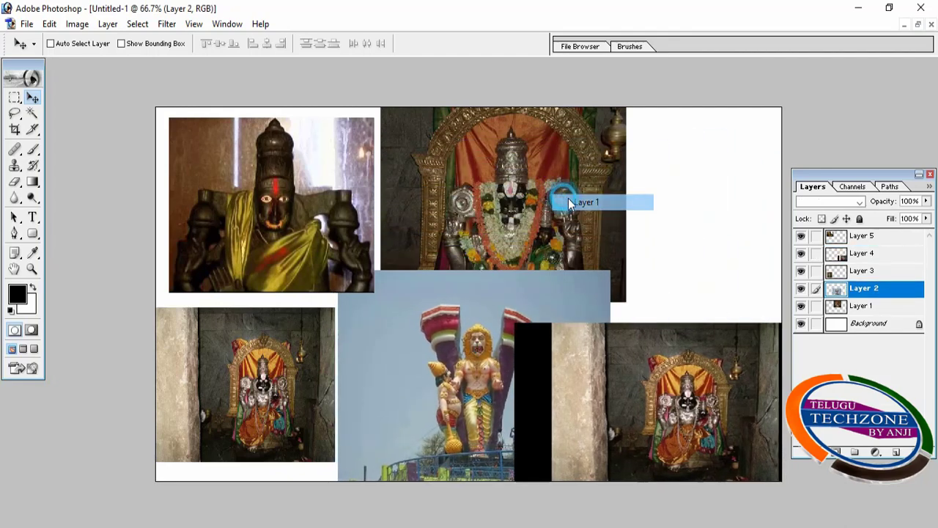
{"action": "left_click", "coordinate": [568, 198]}
{"action": "left_click_drag", "start_coordinate": [568, 198], "coordinate": [708, 196]}
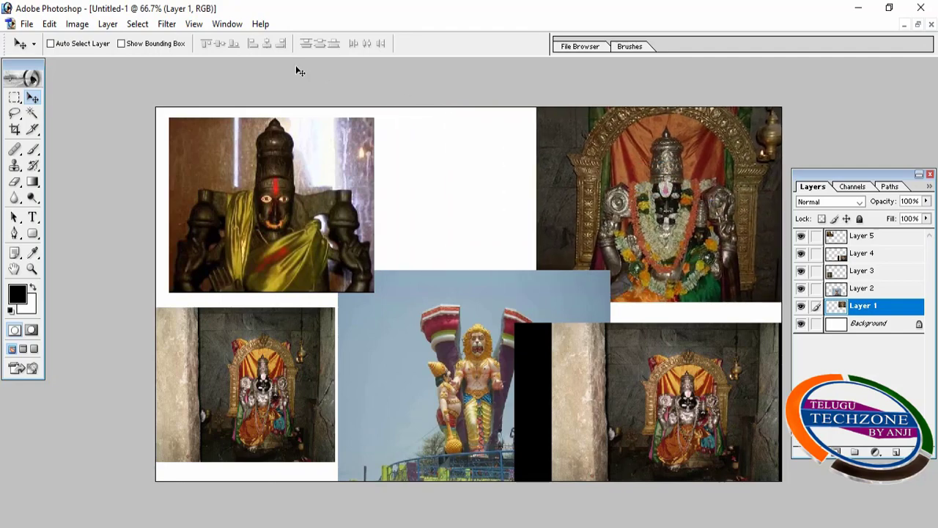
- Show the rulers, move the toolbox clear of the vertical ruler, and place a horizontal guide across the middle of the canvas
{"action": "left_click", "coordinate": [194, 24]}
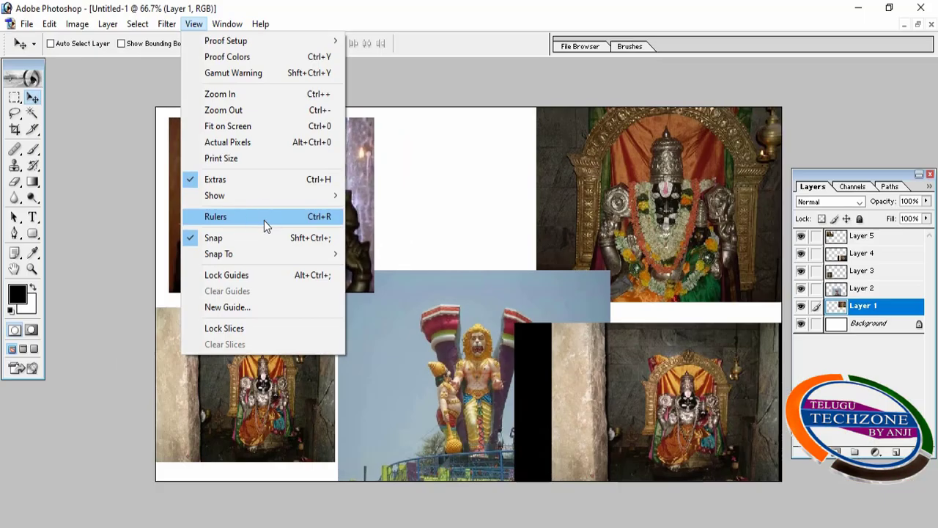
{"action": "left_click", "coordinate": [264, 220]}
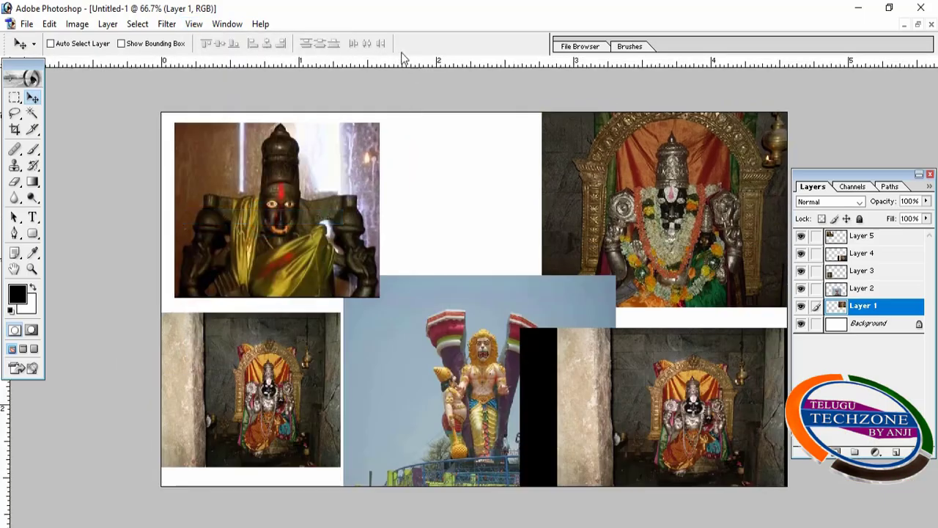
{"action": "left_click_drag", "start_coordinate": [30, 75], "coordinate": [87, 98]}
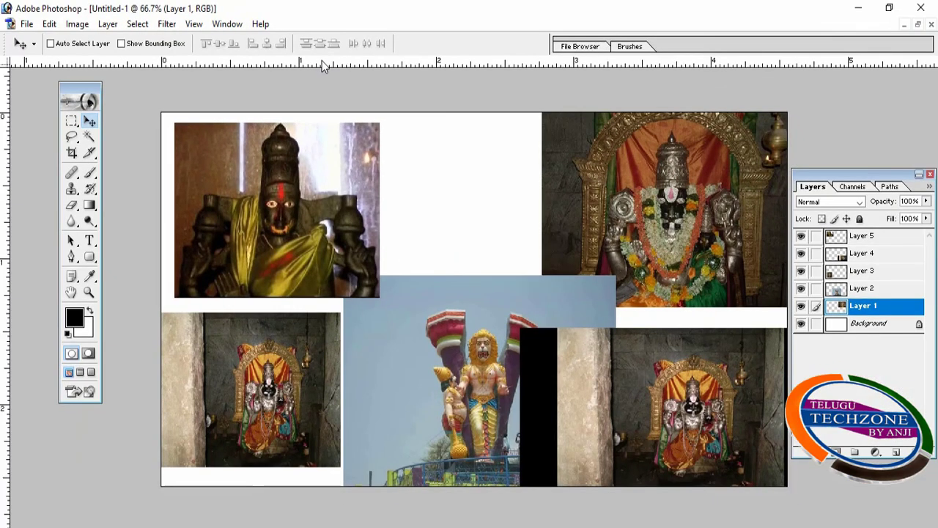
{"action": "left_click_drag", "start_coordinate": [328, 64], "coordinate": [336, 292]}
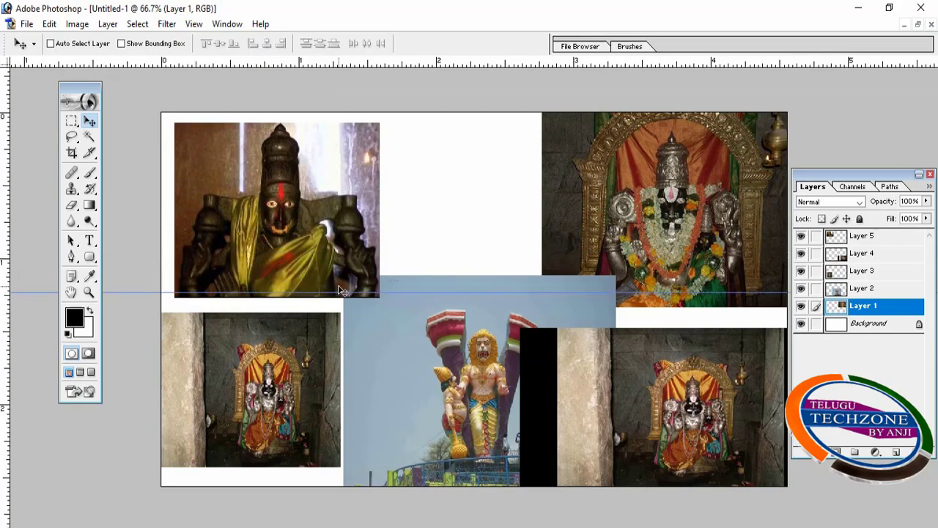
- Toggle the rulers off and on, and place two vertical guides at about 1.6 and 3 on the horizontal ruler
{"action": "key", "text": "ctrl+r"}
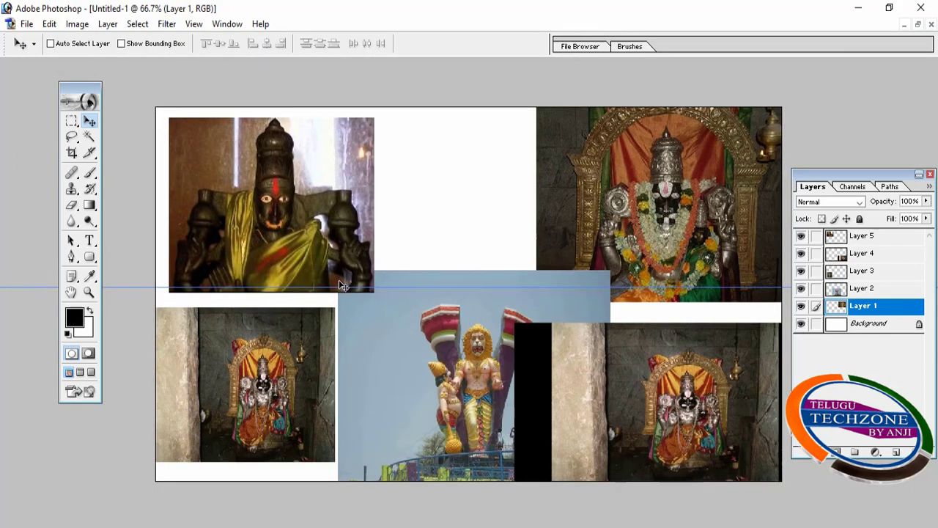
{"action": "key", "text": "ctrl+r"}
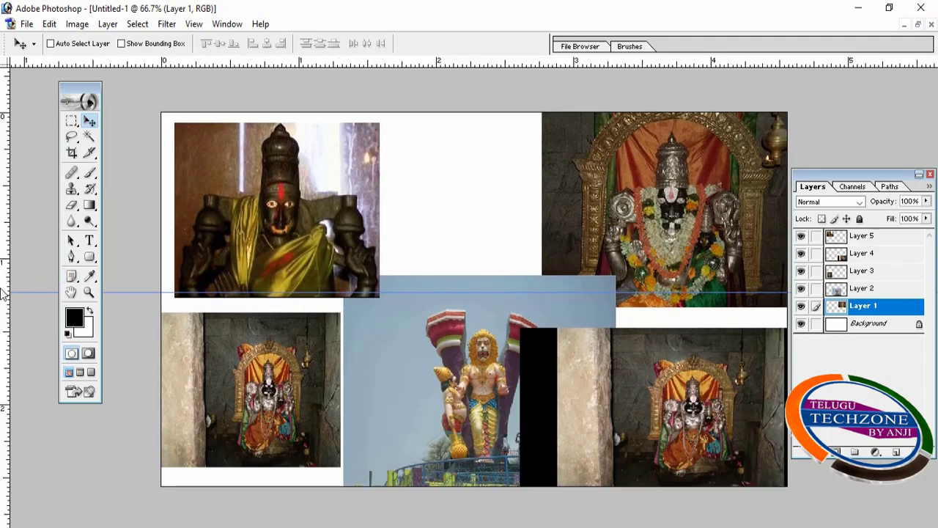
{"action": "left_click_drag", "start_coordinate": [134, 326], "coordinate": [384, 341]}
{"action": "left_click_drag", "start_coordinate": [6, 279], "coordinate": [578, 328]}
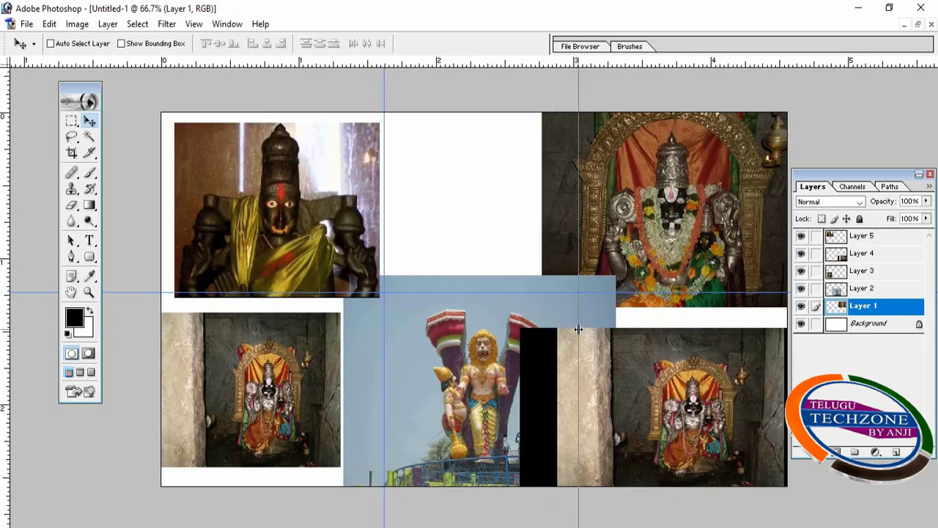
- Move the Layer 5 photo to the canvas's upper-left corner and scale it to 108.4% width and 102.5% height, meeting the guides
{"action": "right_click", "coordinate": [271, 193]}
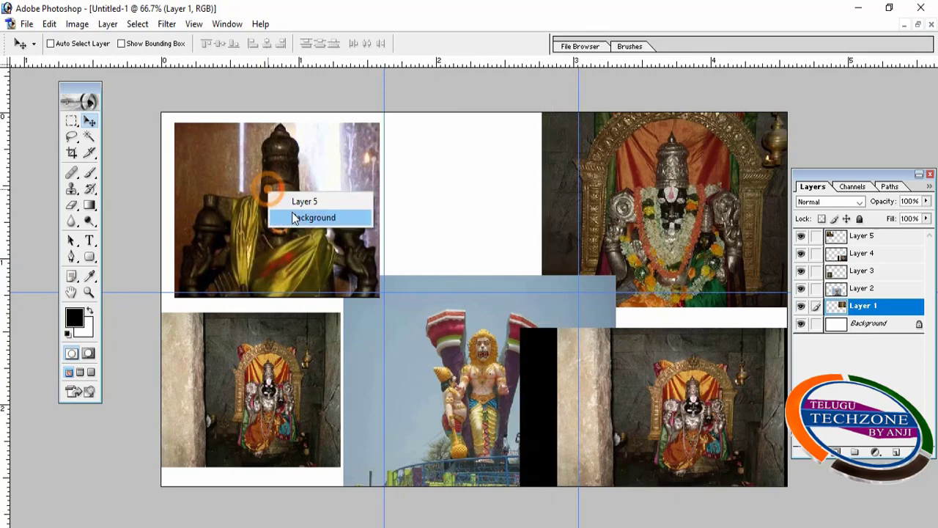
{"action": "left_click", "coordinate": [309, 200]}
{"action": "left_click_drag", "start_coordinate": [293, 203], "coordinate": [290, 197]}
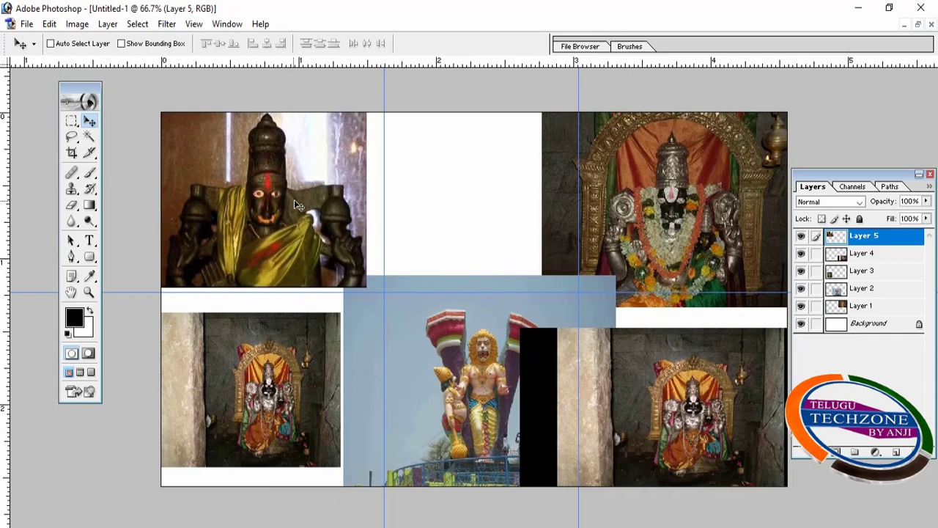
{"action": "key", "text": "ctrl+t"}
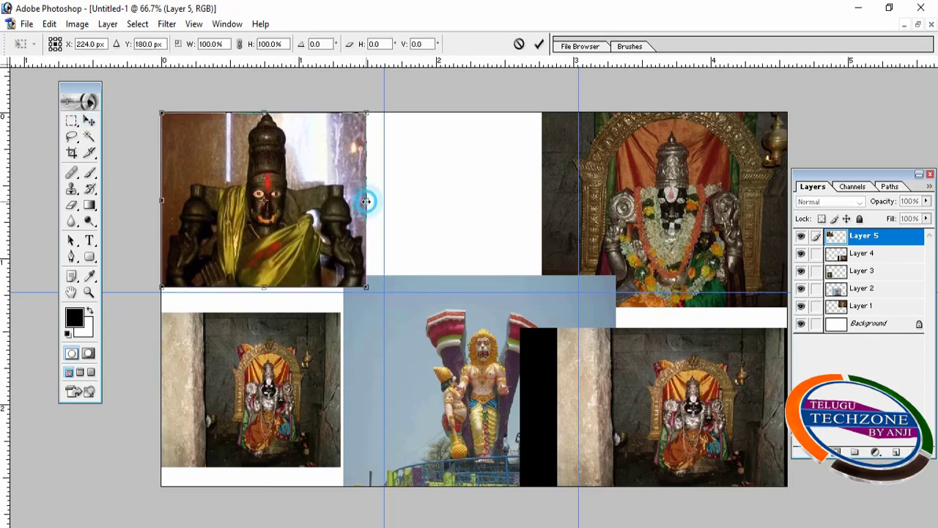
{"action": "left_click_drag", "start_coordinate": [367, 201], "coordinate": [381, 212]}
{"action": "left_click_drag", "start_coordinate": [271, 286], "coordinate": [272, 291]}
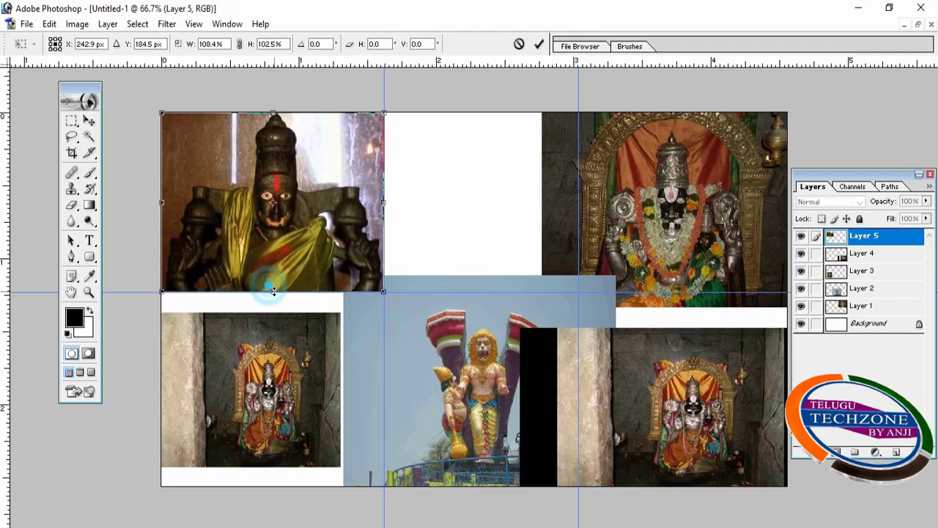
{"action": "key", "text": "Return"}
- Scale the Layer 1 garlanded idol photo to 85.0% width and 92.3% height so it fits the upper-right guide cell
{"action": "right_click", "coordinate": [612, 181]}
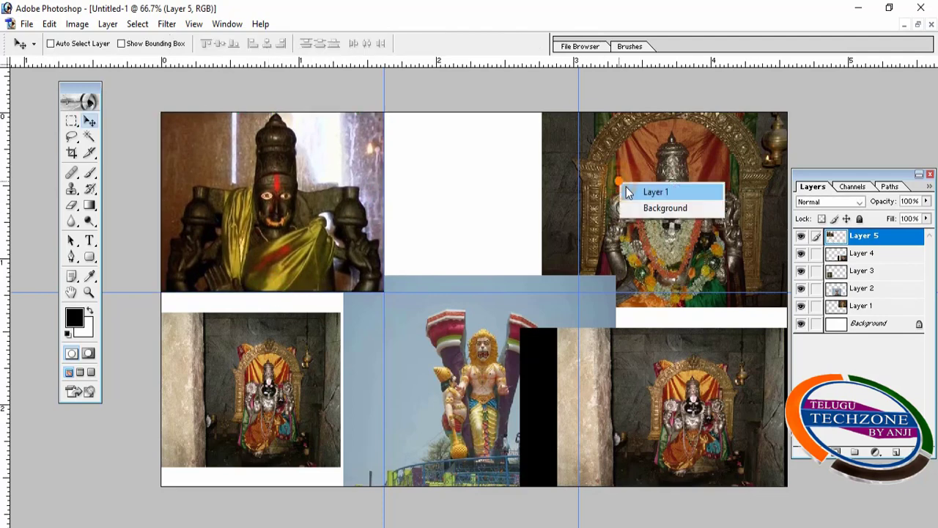
{"action": "left_click", "coordinate": [631, 192]}
{"action": "key", "text": "ctrl+t"}
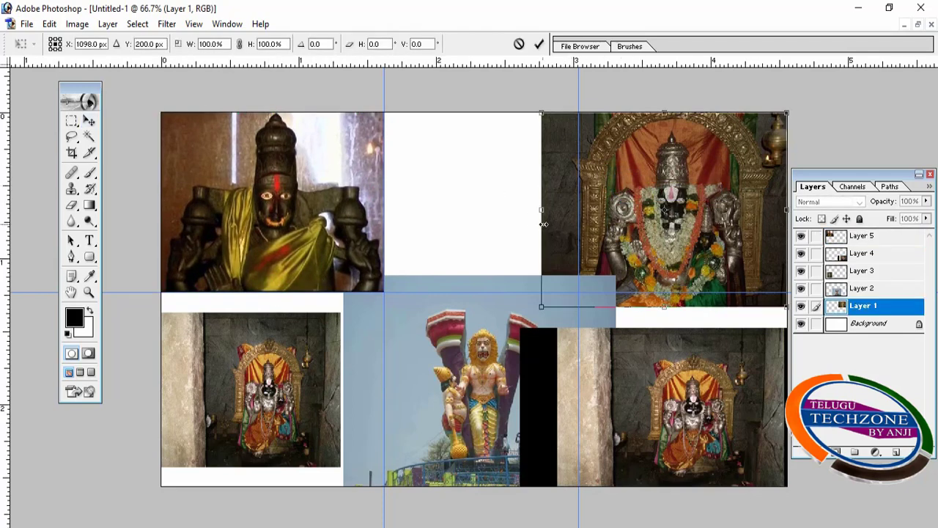
{"action": "left_click_drag", "start_coordinate": [543, 224], "coordinate": [578, 233]}
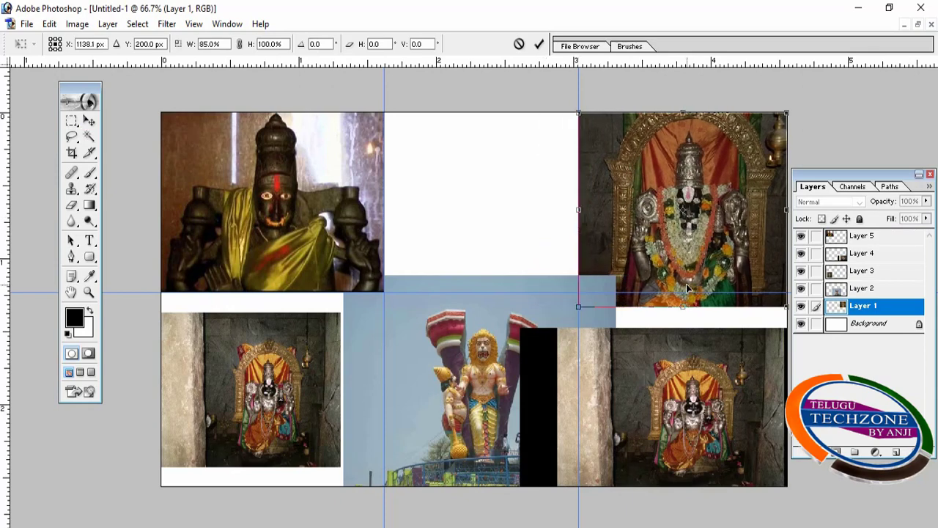
{"action": "mouse_move", "coordinate": [687, 307]}
{"action": "left_mouse_down"}
{"action": "mouse_move", "coordinate": [685, 294]}
{"action": "mouse_move", "coordinate": [696, 292]}
{"action": "left_mouse_up"}
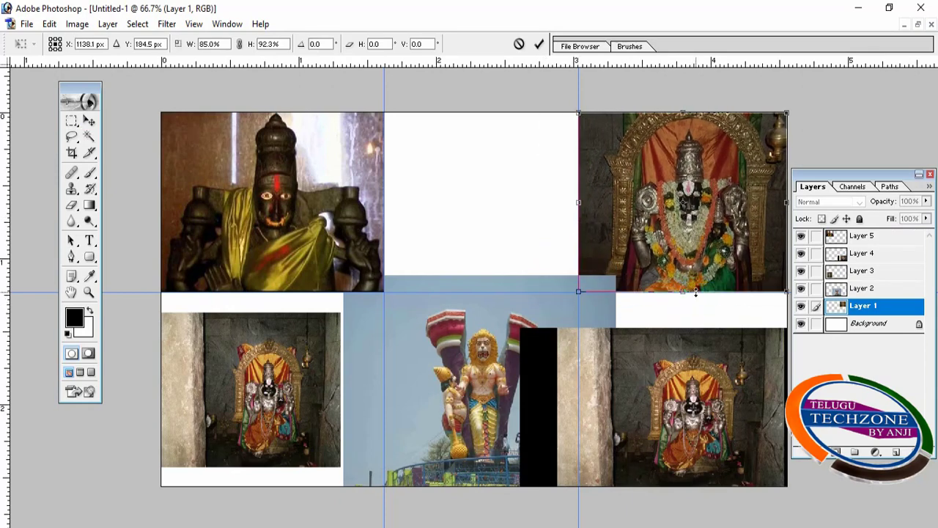
{"action": "key", "text": "Return"}
- Scale the Layer 2 statue photo's height to 88.2% from its top edge and place a horizontal guide along that edge
{"action": "right_click", "coordinate": [478, 306]}
{"action": "left_click", "coordinate": [490, 321]}
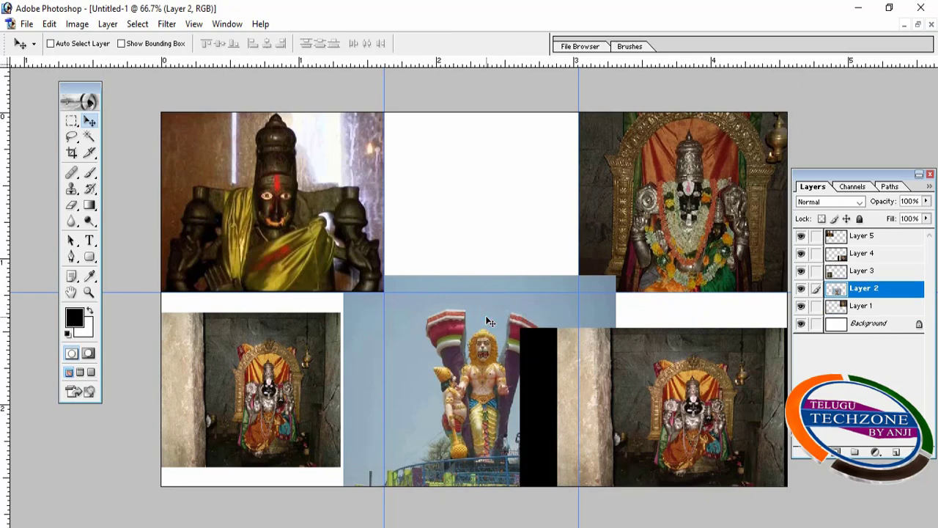
{"action": "key", "text": "ctrl+t"}
{"action": "left_click_drag", "start_coordinate": [471, 275], "coordinate": [480, 299]}
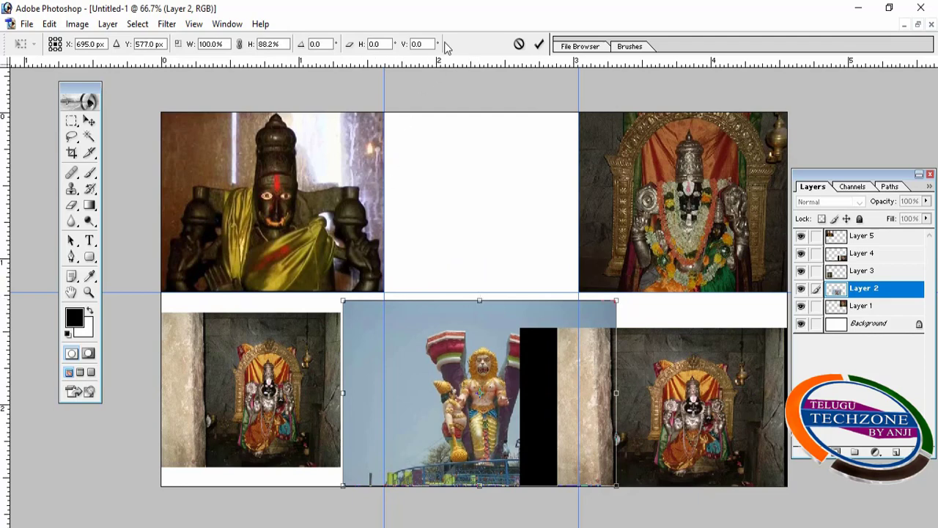
{"action": "key", "text": "Return"}
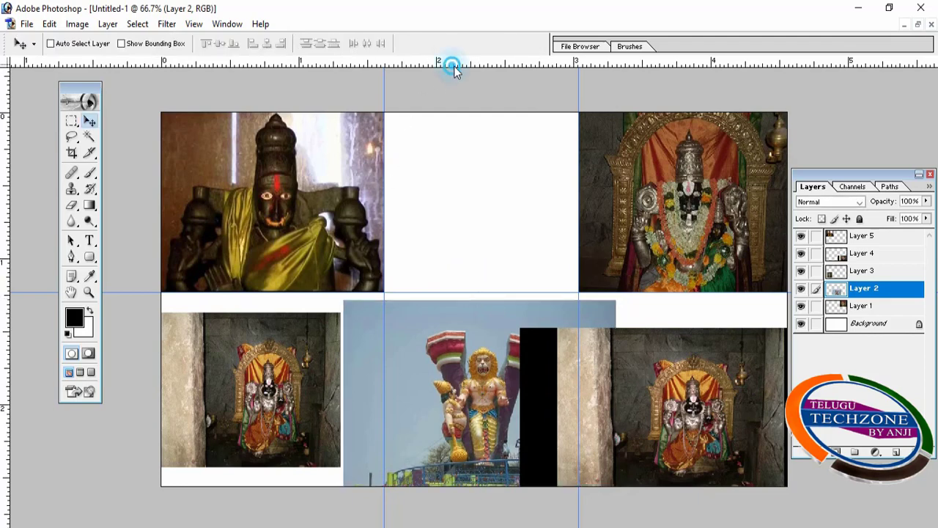
{"action": "left_click_drag", "start_coordinate": [453, 68], "coordinate": [433, 296]}
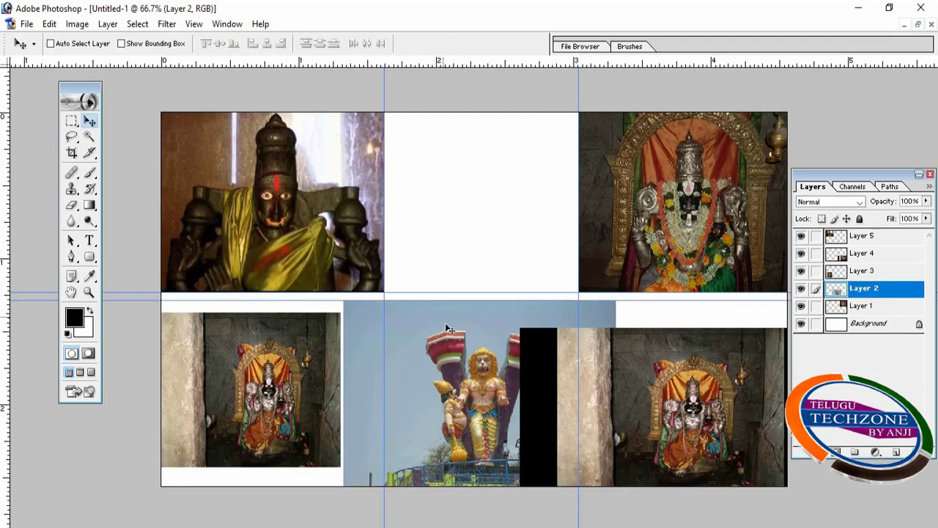
- Narrow the Layer 2 statue photo to 71.2% width so both sides meet the two vertical guides
{"action": "right_click", "coordinate": [443, 331]}
{"action": "left_click", "coordinate": [454, 336]}
{"action": "key", "text": "ctrl+t"}
{"action": "left_click_drag", "start_coordinate": [619, 392], "coordinate": [578, 396]}
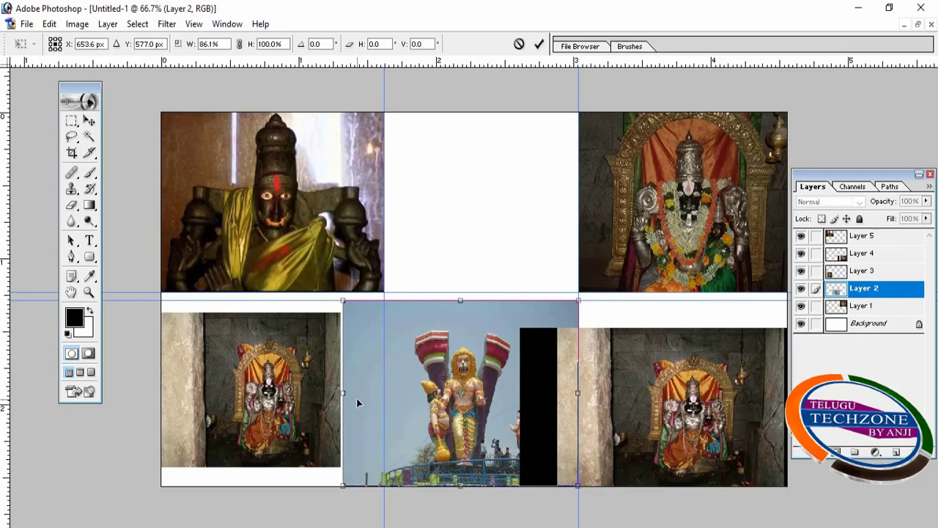
{"action": "left_click_drag", "start_coordinate": [343, 392], "coordinate": [389, 401]}
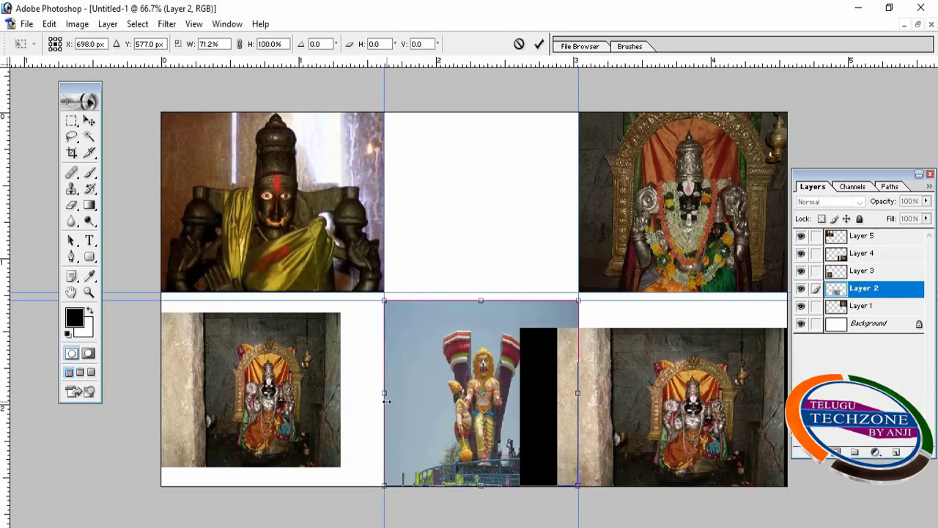
{"action": "key", "text": "Return"}
- Widen the Layer 3 photo to 123.9% and stretch its height from the canvas's bottom edge to the lower horizontal guide
{"action": "right_click", "coordinate": [285, 372]}
{"action": "left_click", "coordinate": [323, 382]}
{"action": "key", "text": "ctrl+t"}
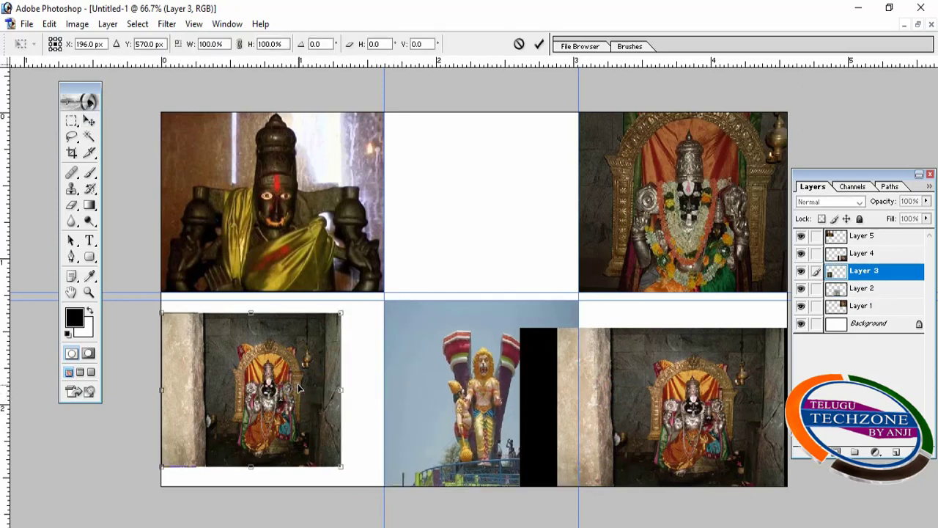
{"action": "left_click_drag", "start_coordinate": [341, 390], "coordinate": [380, 412]}
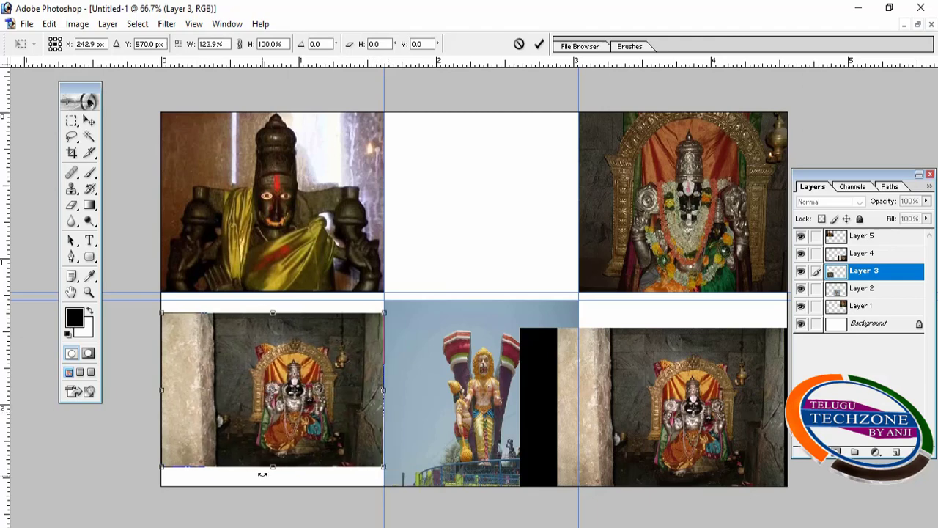
{"action": "mouse_move", "coordinate": [262, 474]}
{"action": "left_mouse_down"}
{"action": "mouse_move", "coordinate": [268, 466]}
{"action": "mouse_move", "coordinate": [264, 485]}
{"action": "left_mouse_up"}
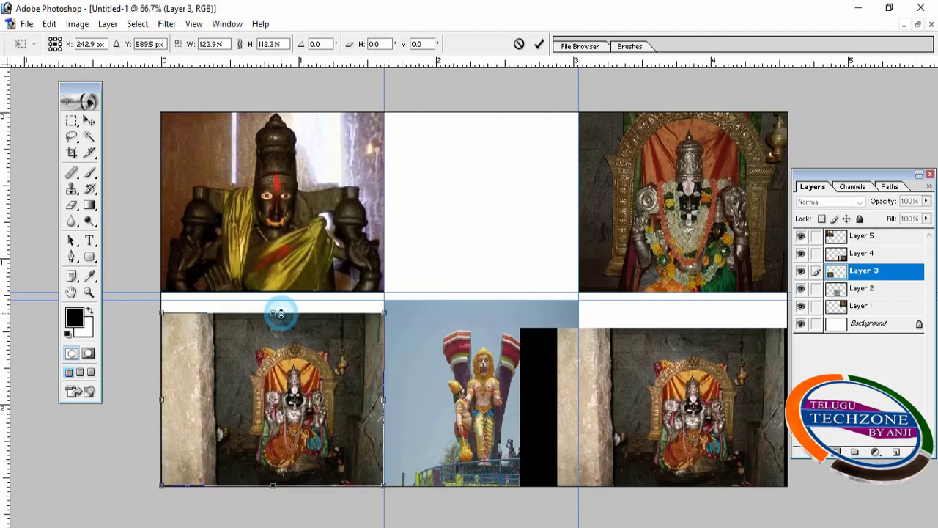
{"action": "left_click_drag", "start_coordinate": [281, 314], "coordinate": [281, 300]}
{"action": "key", "text": "Return"}
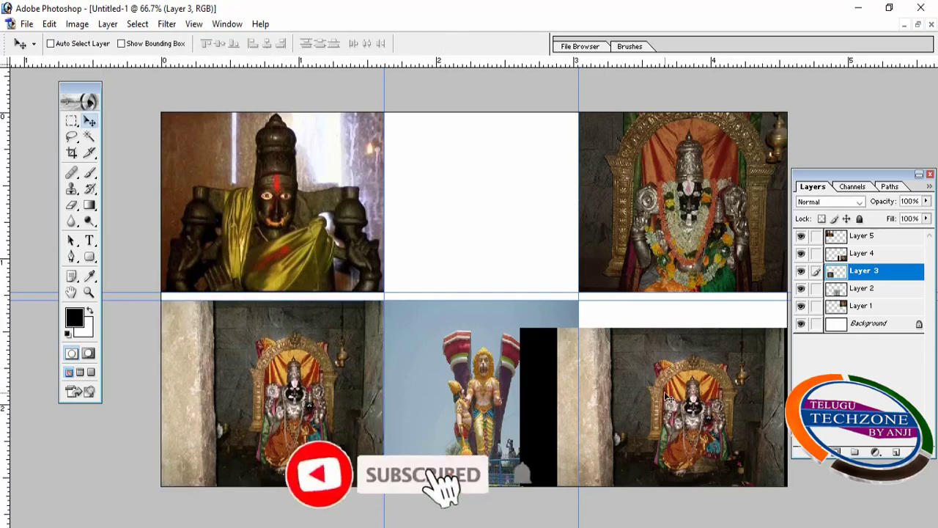
- Scale the Layer 4 photo to 80.6% width and 117.5% height, aligned with the second vertical guide and lower horizontal guide
{"action": "right_click", "coordinate": [667, 397]}
{"action": "left_click", "coordinate": [682, 387]}
{"action": "key", "text": "ctrl+t"}
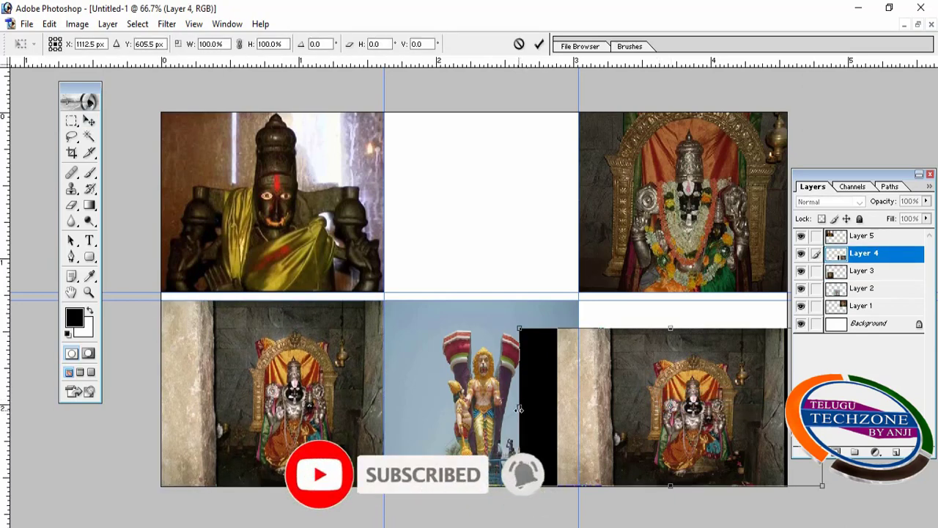
{"action": "left_click_drag", "start_coordinate": [520, 409], "coordinate": [579, 408]}
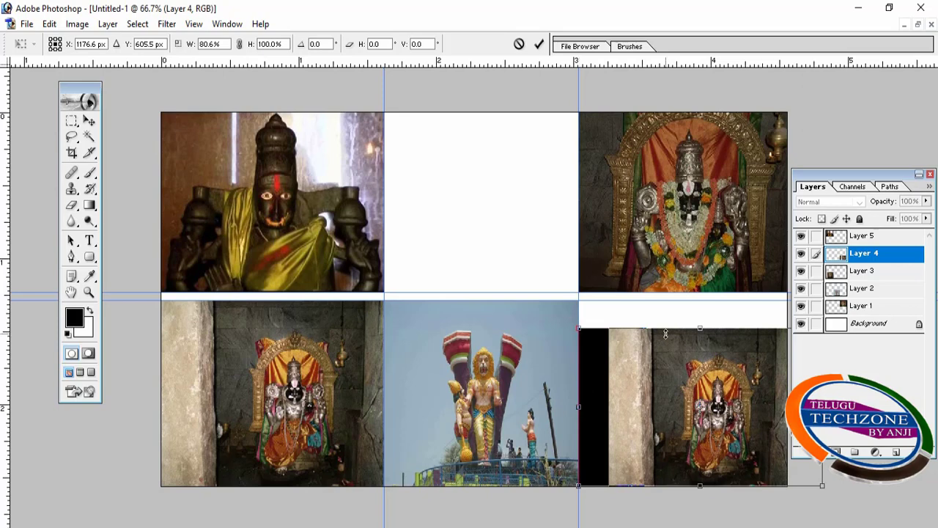
{"action": "left_click_drag", "start_coordinate": [669, 330], "coordinate": [684, 303]}
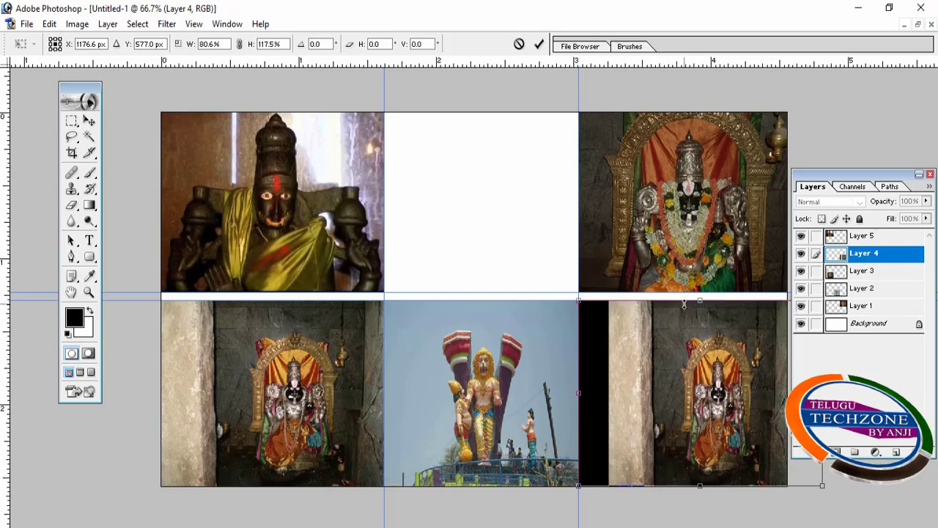
{"action": "key", "text": "Return"}
- Duplicate the Layer 1 idol photo into the empty top-middle cell and narrow the copy to 93.0% width between the vertical guides
{"action": "right_click", "coordinate": [662, 217]}
{"action": "left_click", "coordinate": [667, 225]}
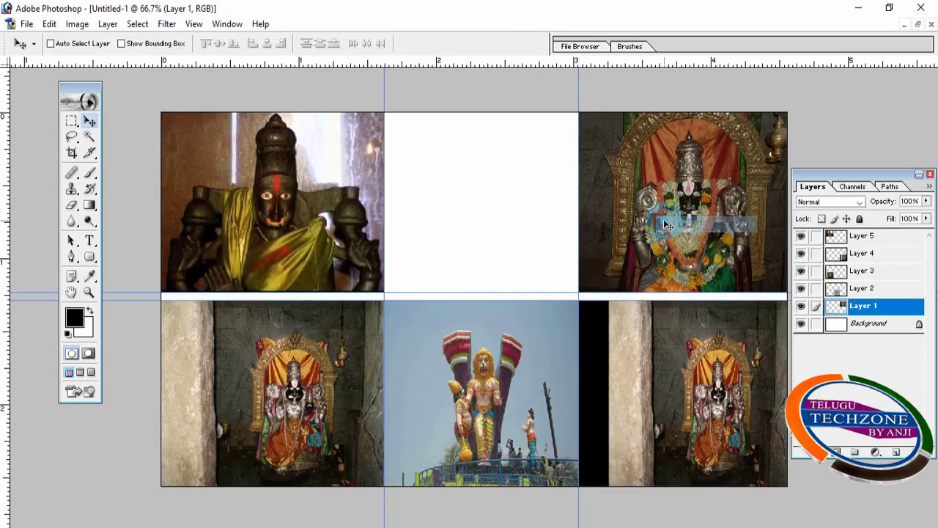
{"action": "left_click_drag", "start_coordinate": [668, 224], "coordinate": [476, 214]}
{"action": "key", "text": "ctrl+j"}
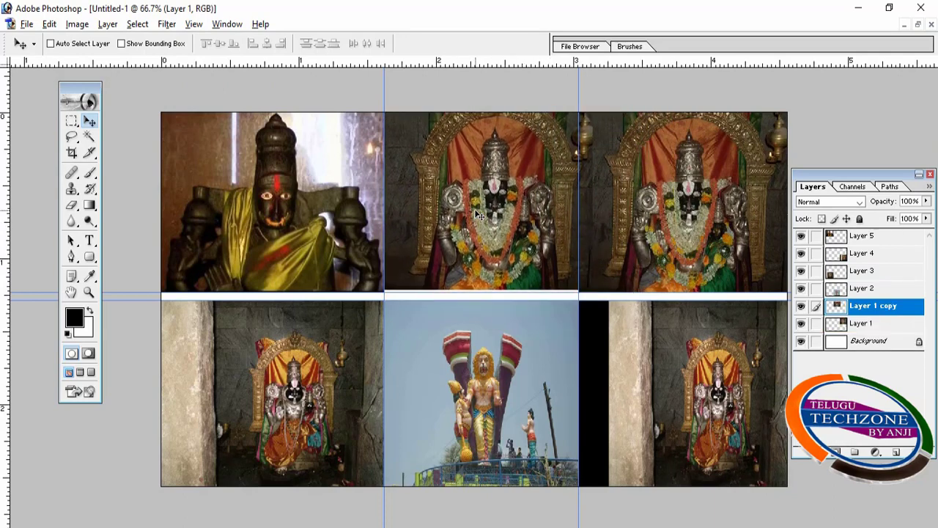
{"action": "key", "text": "ctrl+t"}
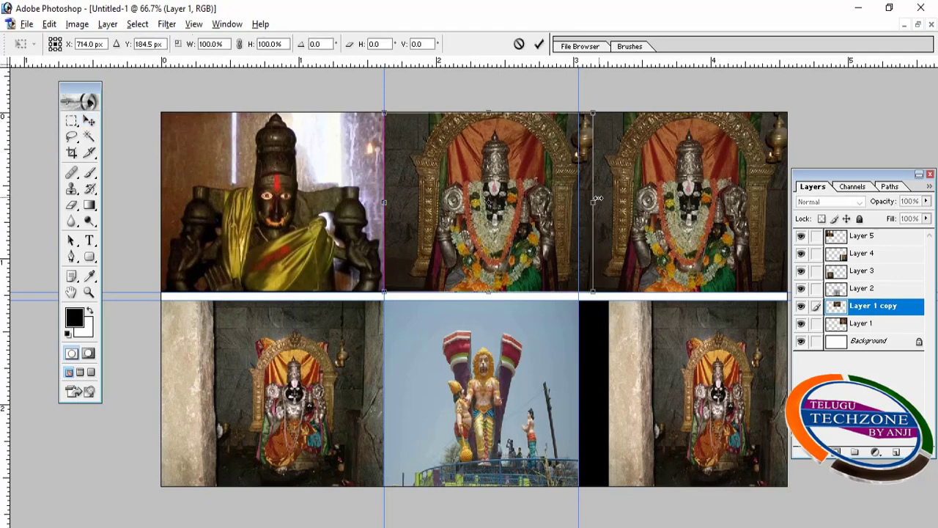
{"action": "left_click_drag", "start_coordinate": [598, 198], "coordinate": [577, 206]}
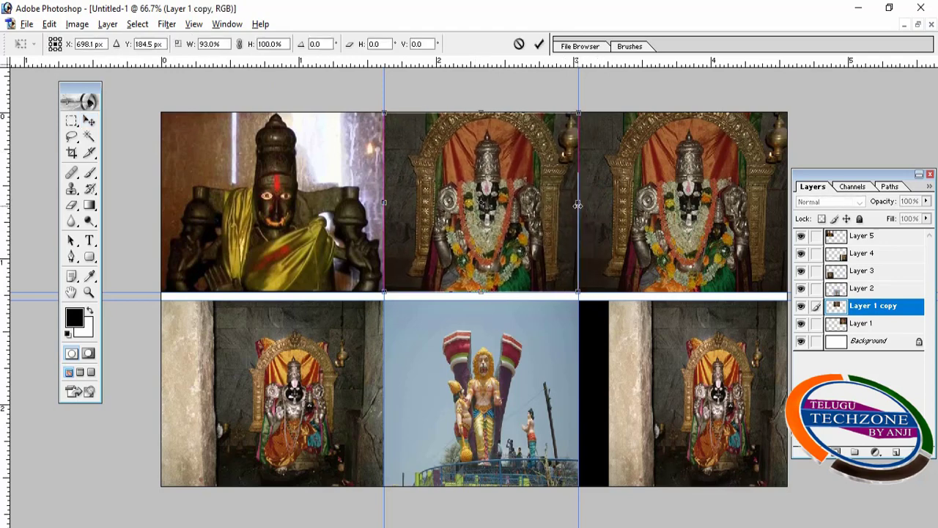
{"action": "key", "text": "Return"}
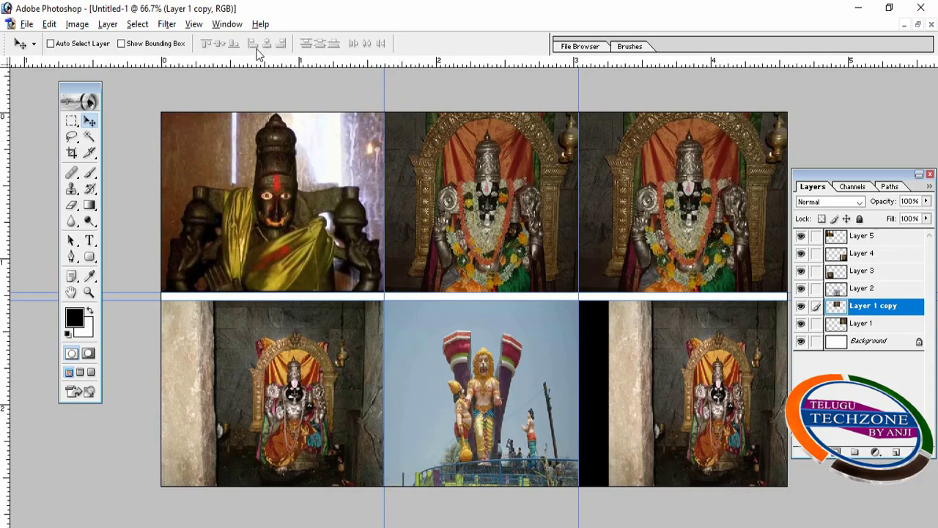
- Lock the ruler guides
{"action": "left_click", "coordinate": [228, 25]}
{"action": "mouse_move", "coordinate": [201, 27]}
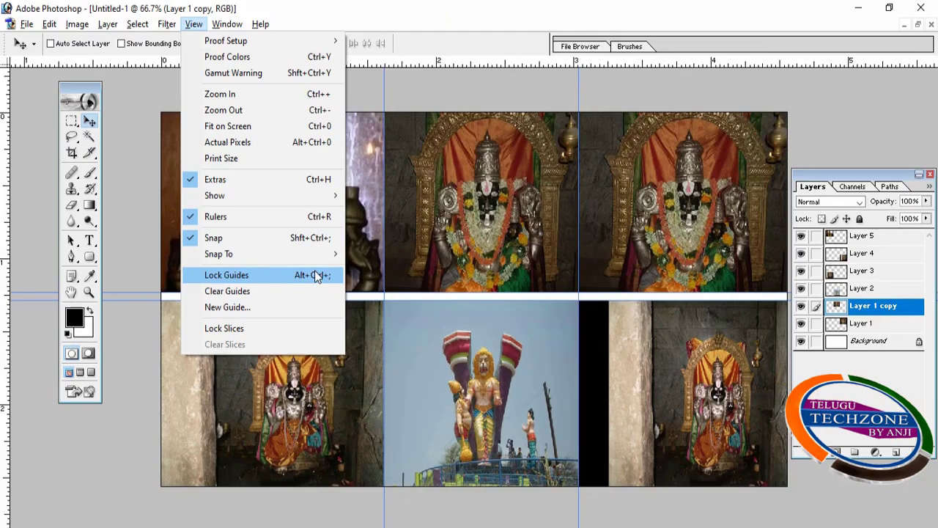
{"action": "left_click", "coordinate": [418, 270]}
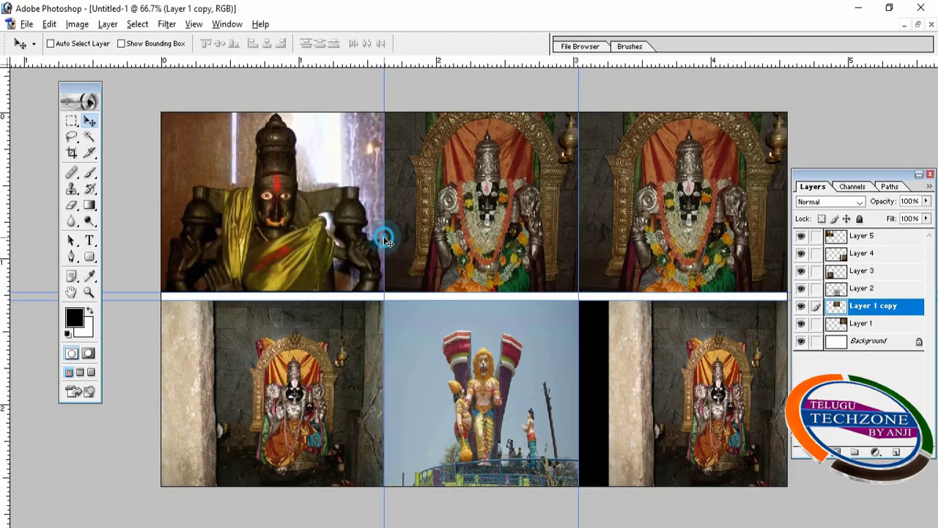
- Try to move the locked vertical guide between the first two columns, and put the displaced top-middle photo back
{"action": "left_click_drag", "start_coordinate": [383, 233], "coordinate": [392, 252]}
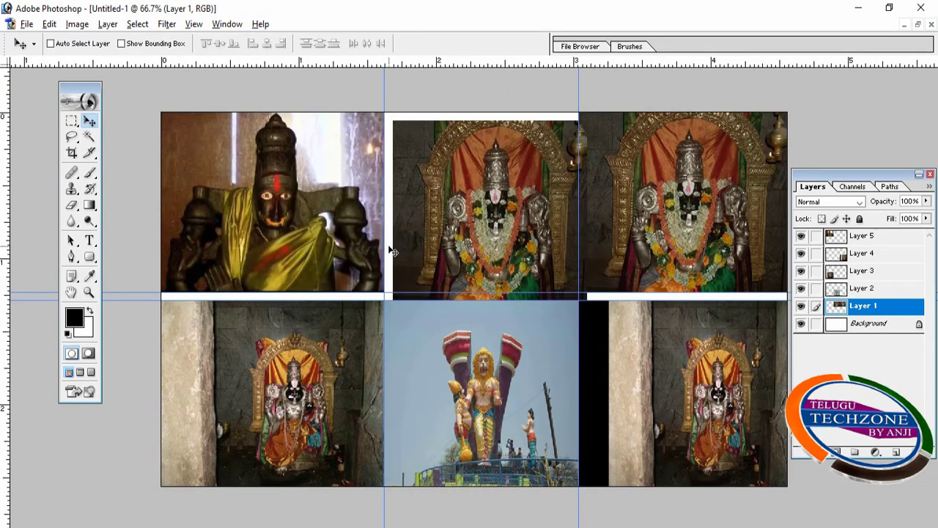
{"action": "key", "text": "ctrl+j"}
{"action": "left_click_drag", "start_coordinate": [392, 252], "coordinate": [383, 243]}
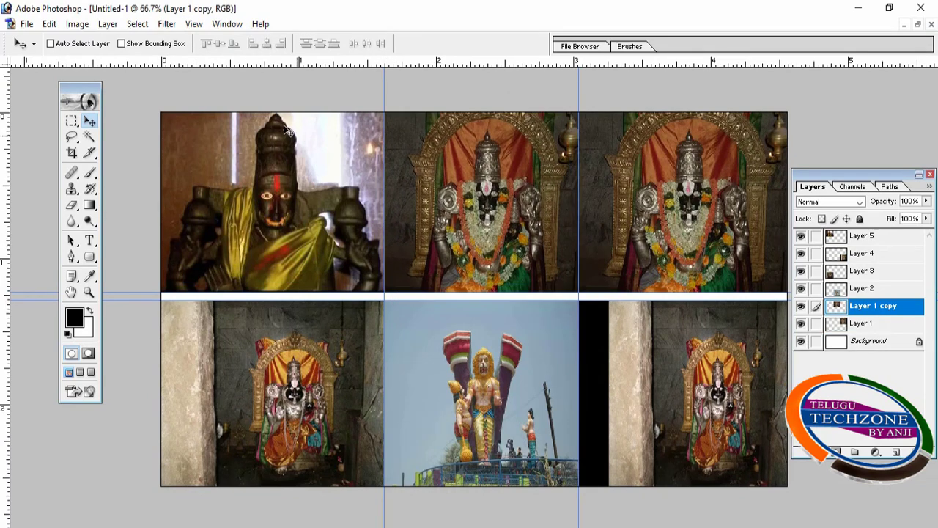
- Clear all ruler guides from the collage
{"action": "left_click", "coordinate": [194, 25]}
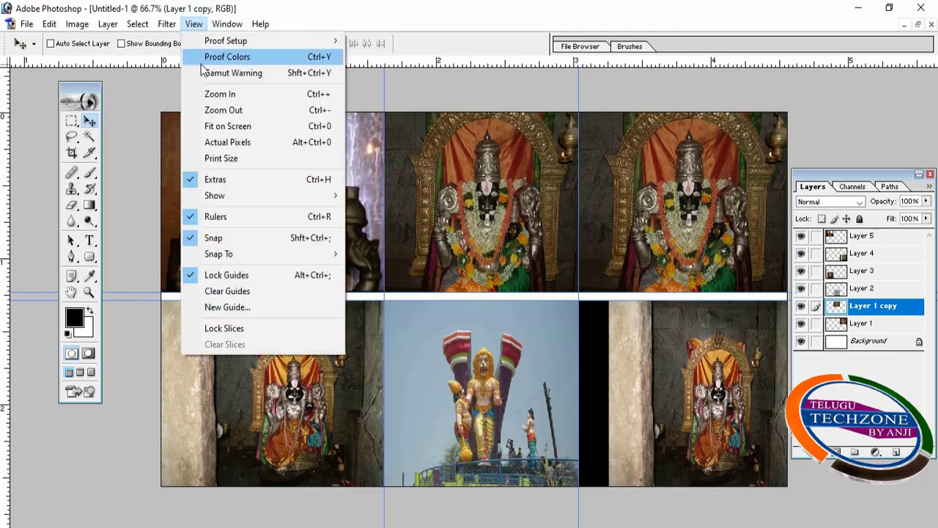
{"action": "left_click", "coordinate": [271, 291]}
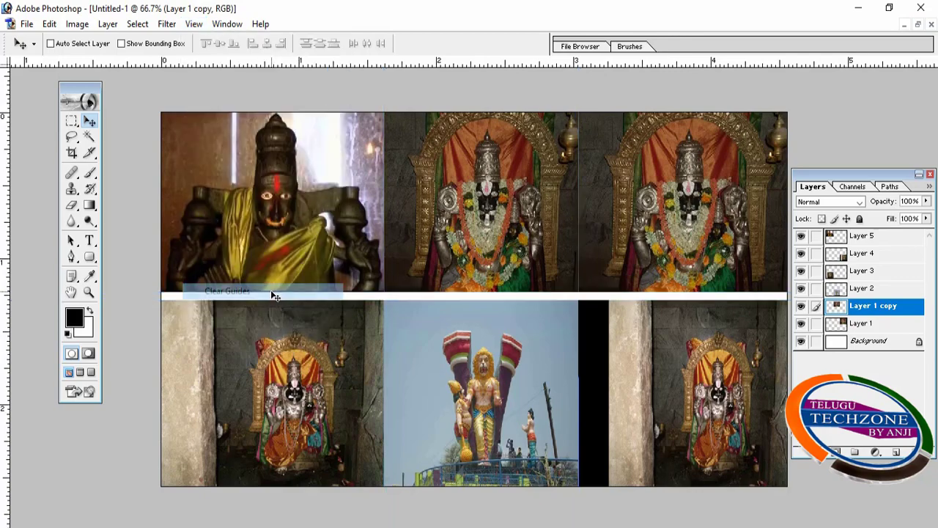
- Create a new vertical guide at position 5 in
{"action": "left_click", "coordinate": [195, 26]}
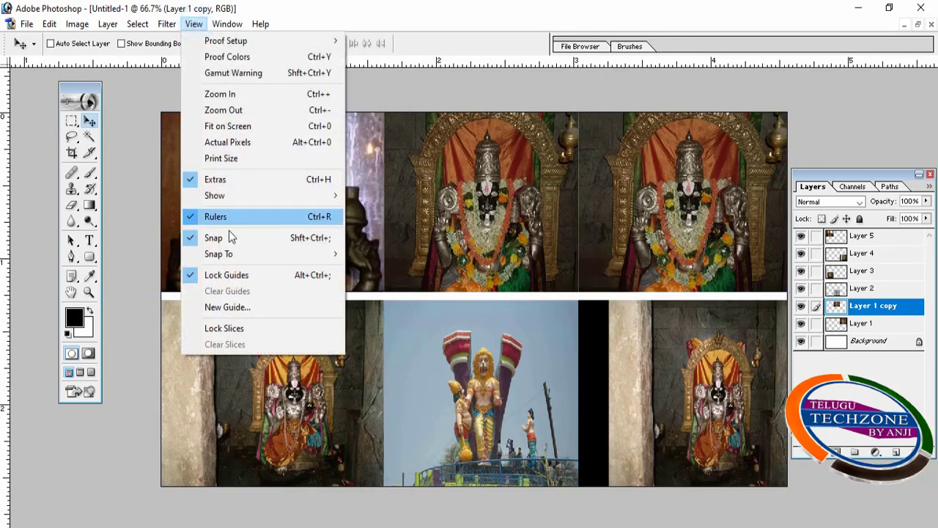
{"action": "left_click", "coordinate": [245, 310]}
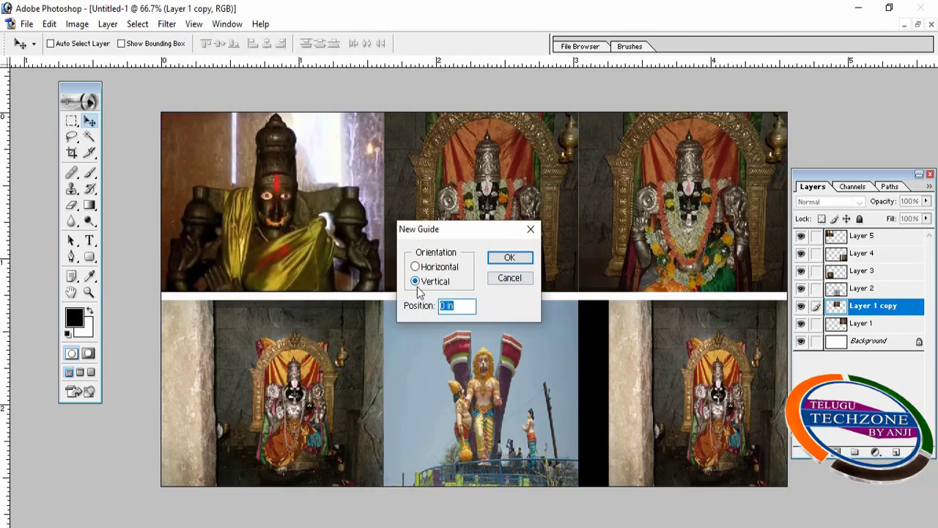
{"action": "double_click", "coordinate": [446, 306]}
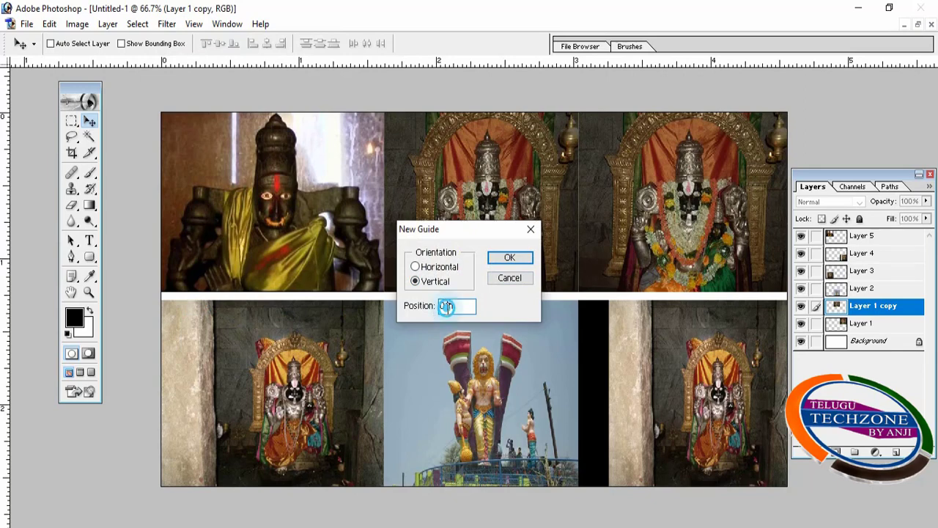
{"action": "type", "text": "5"}
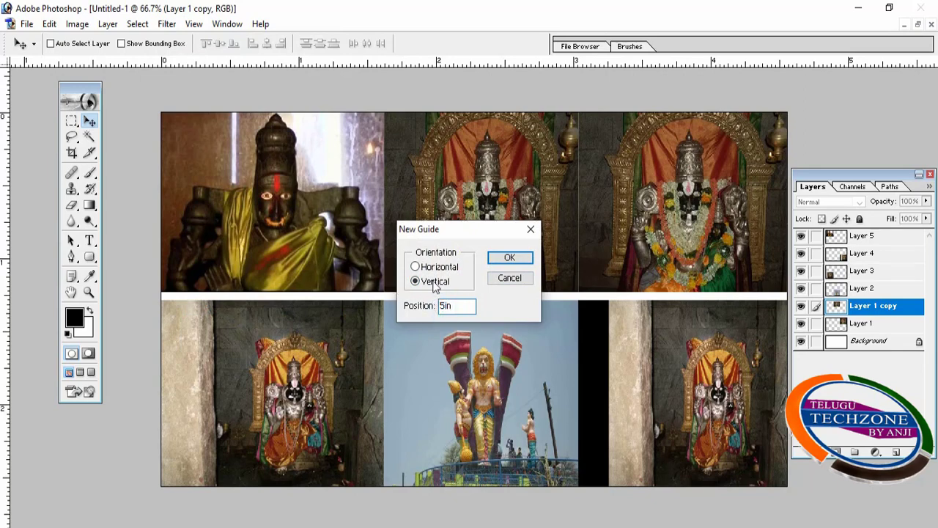
{"action": "left_click", "coordinate": [510, 259]}
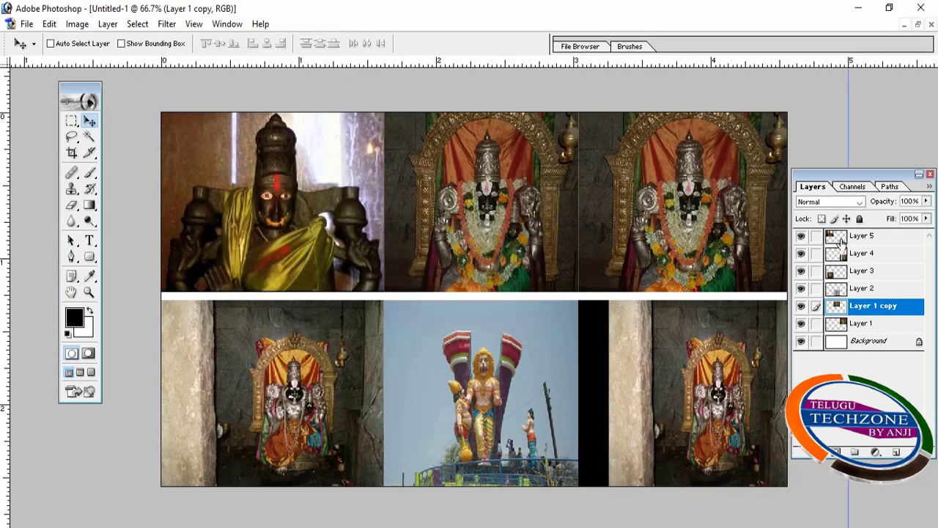
- Try to move the vertical guide at 5 in toward the collage, undo the change, and clear the guide
{"action": "left_click_drag", "start_coordinate": [848, 117], "coordinate": [728, 157]}
{"action": "key", "text": "ctrl+z"}
{"action": "left_click", "coordinate": [194, 24]}
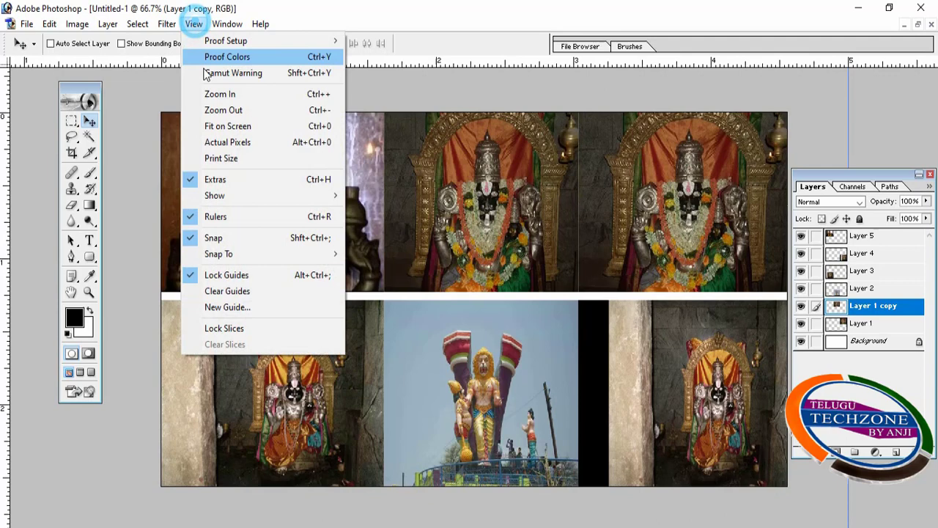
{"action": "left_click", "coordinate": [239, 292]}
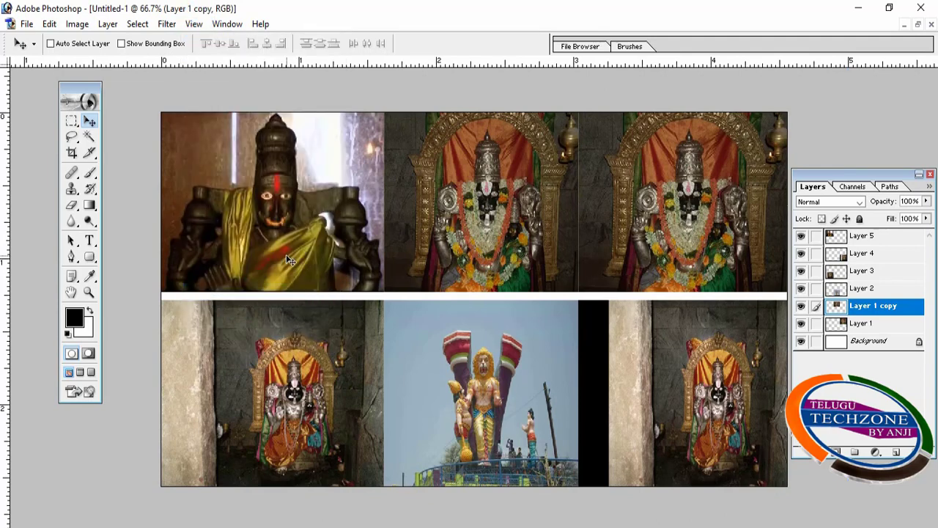